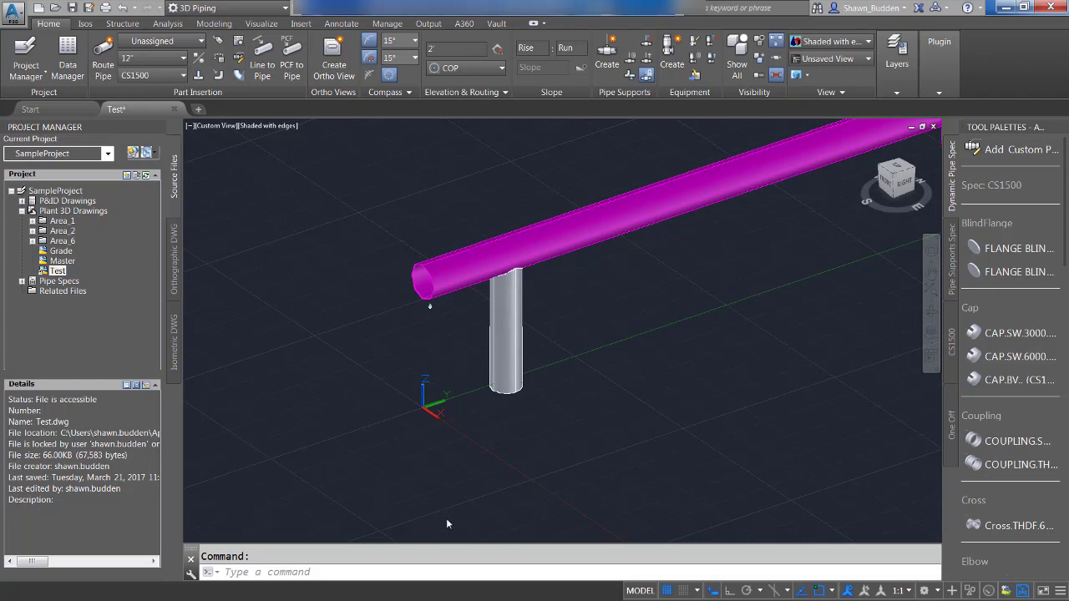
# Select the dummy-leg support beneath the magenta CS1500 pipe
pyautogui.click(509, 337)
# Show the dummy-leg support's properties, including its 10" size and AV service
pyautogui.rightClick(617, 343)
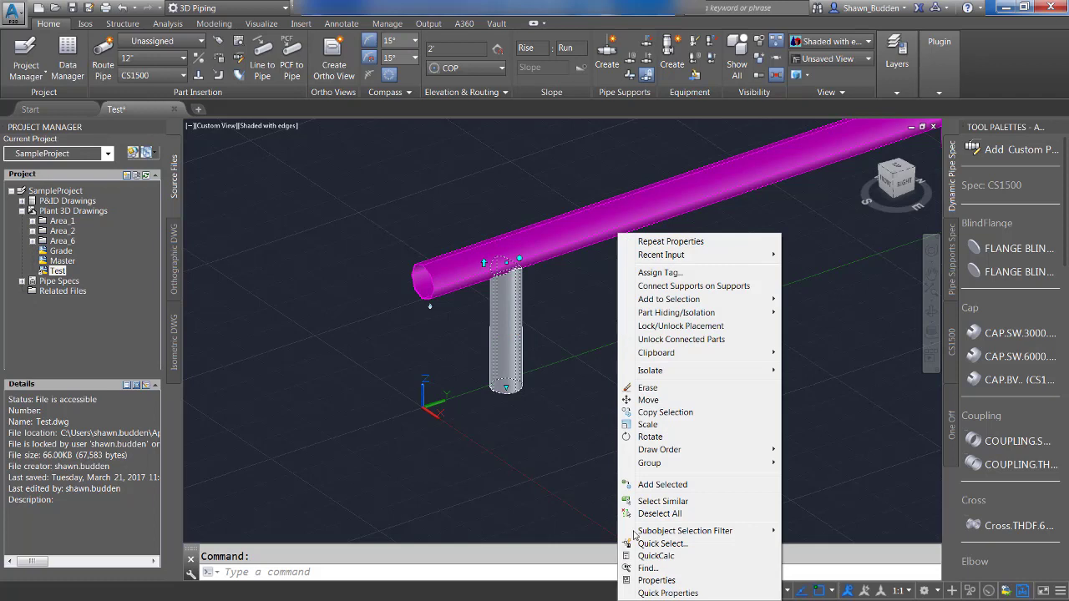
pyautogui.click(668, 580)
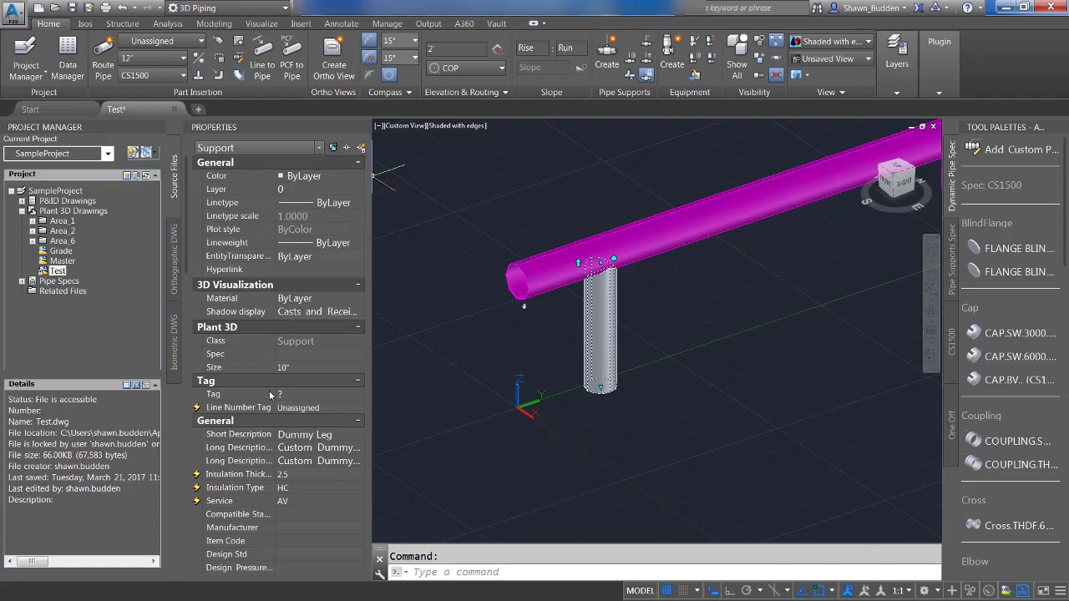
pyautogui.click(331, 408)
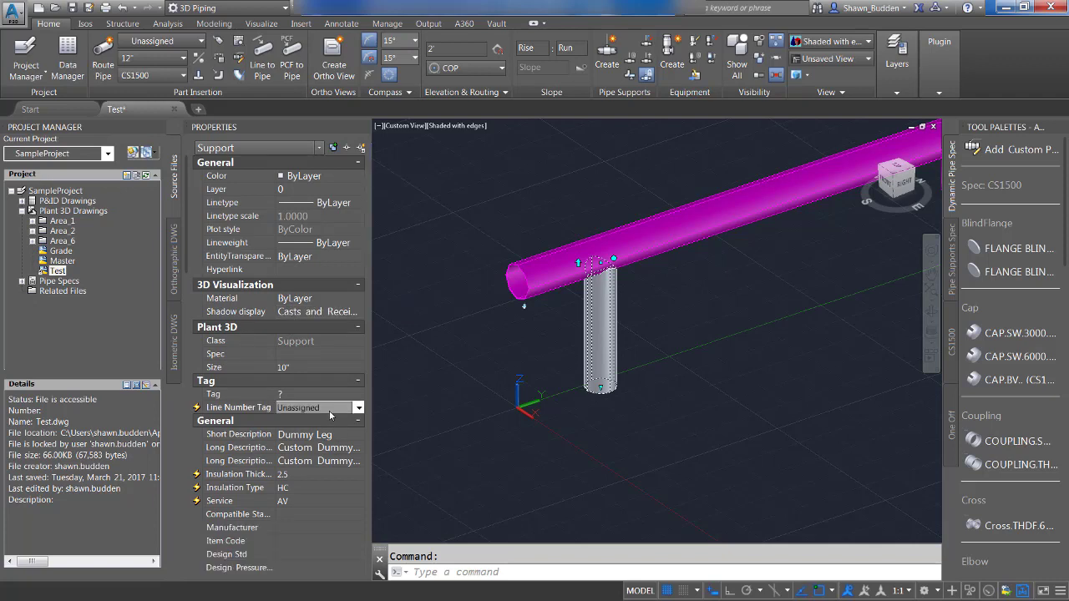
pyautogui.click(358, 408)
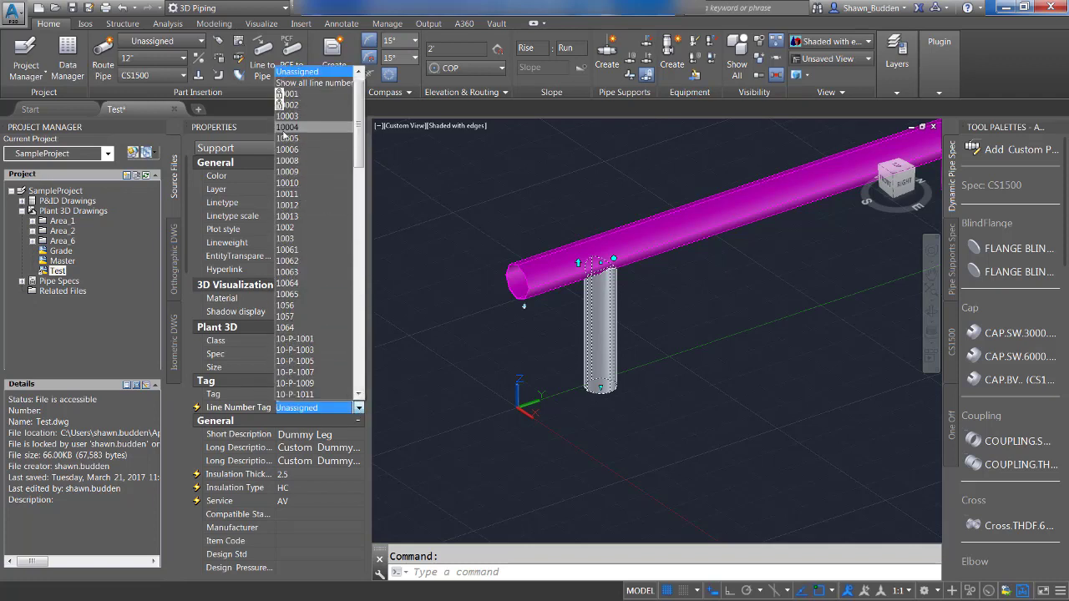
pyautogui.press('Escape')
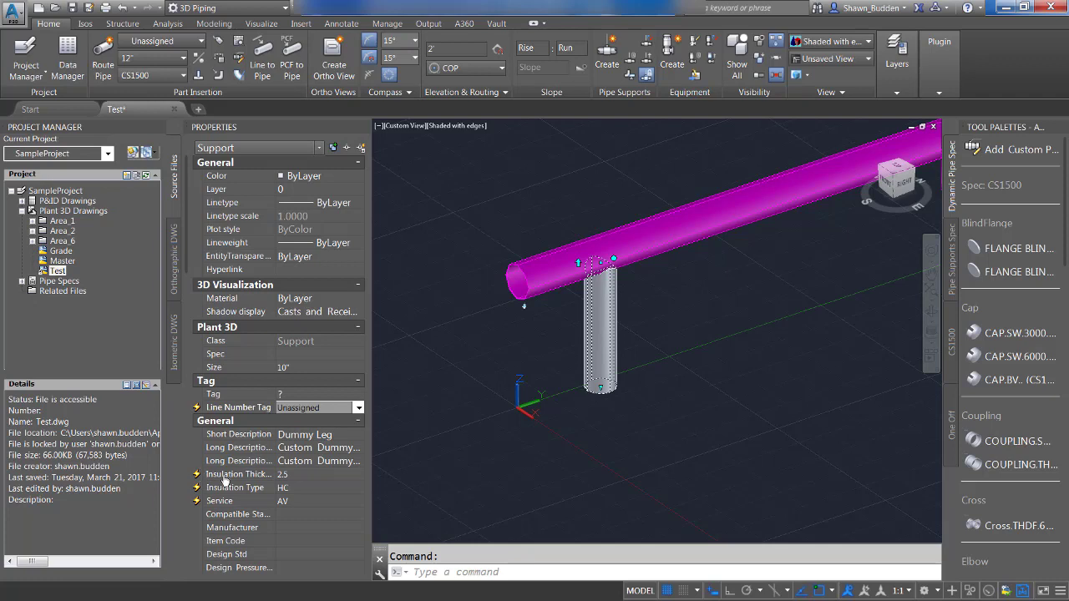
pyautogui.click(337, 500)
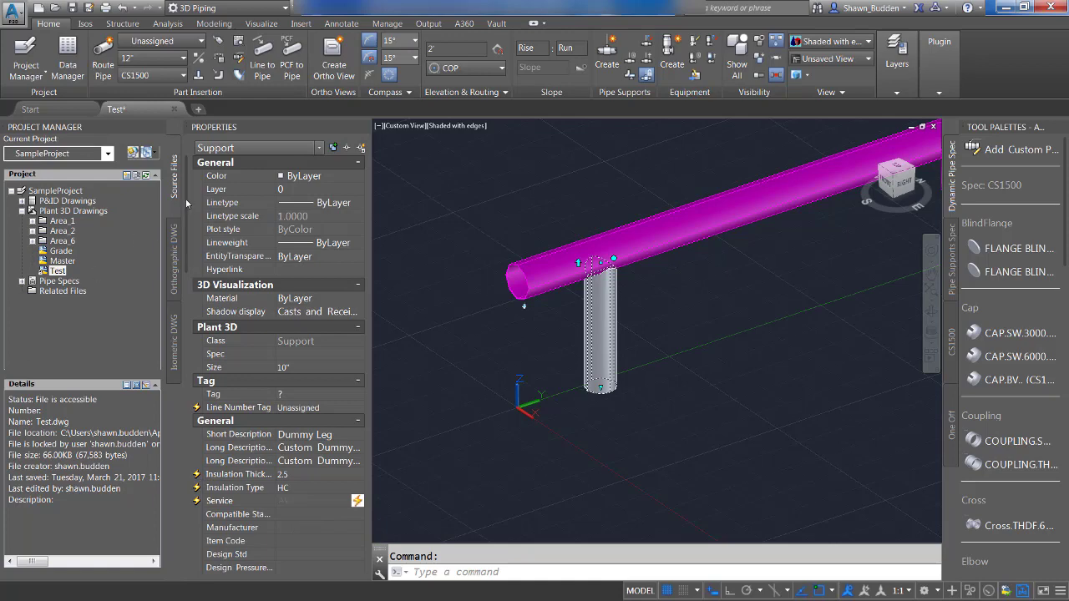
pyautogui.scroll(-6, 202, 284)
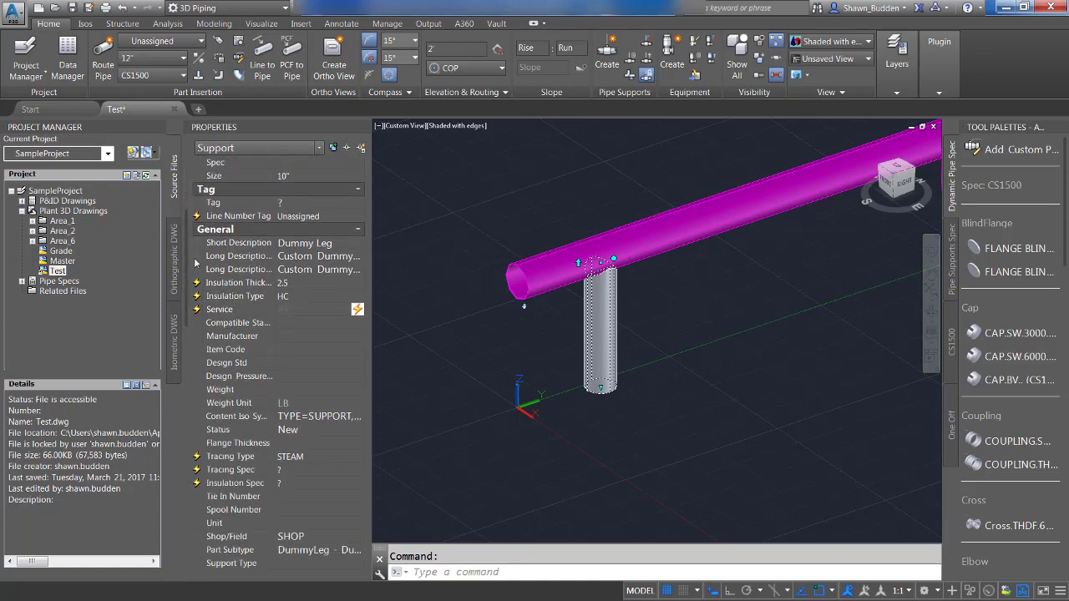
pyautogui.scroll(-3, 201, 284)
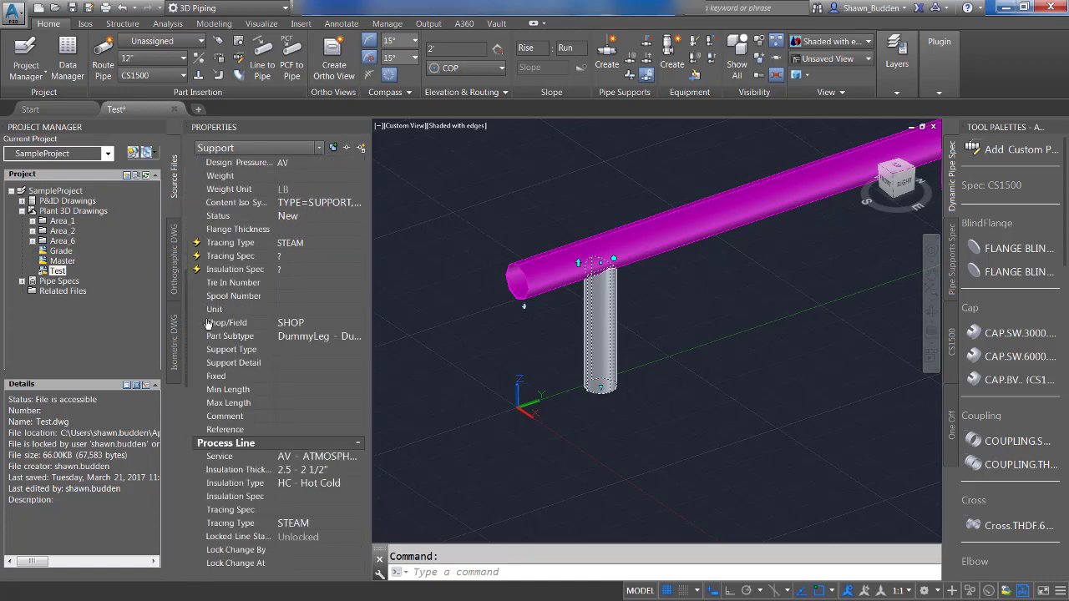
pyautogui.click(299, 255)
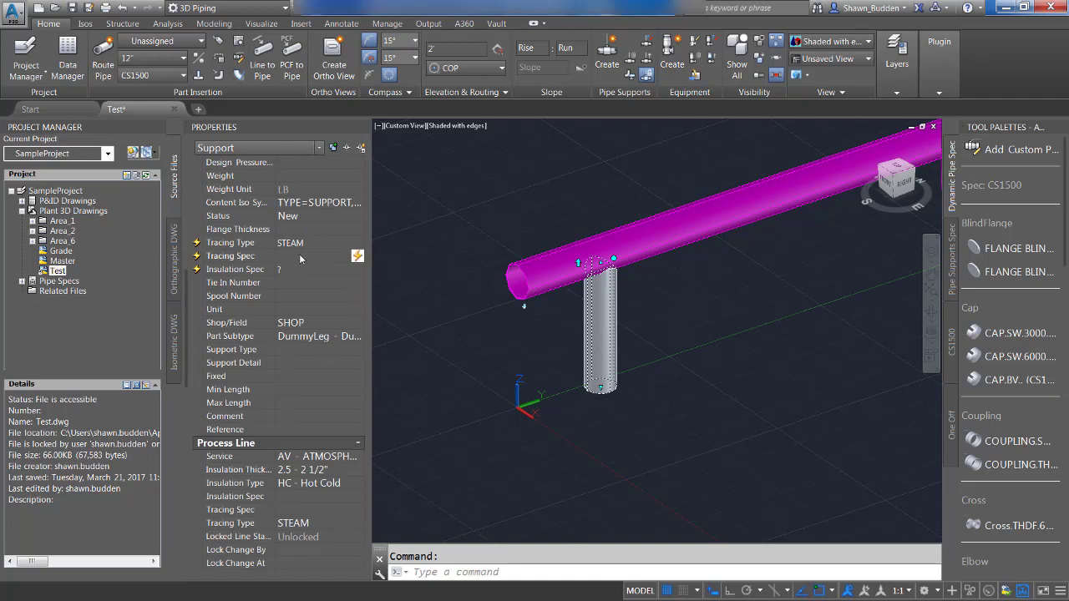
pyautogui.click(355, 257)
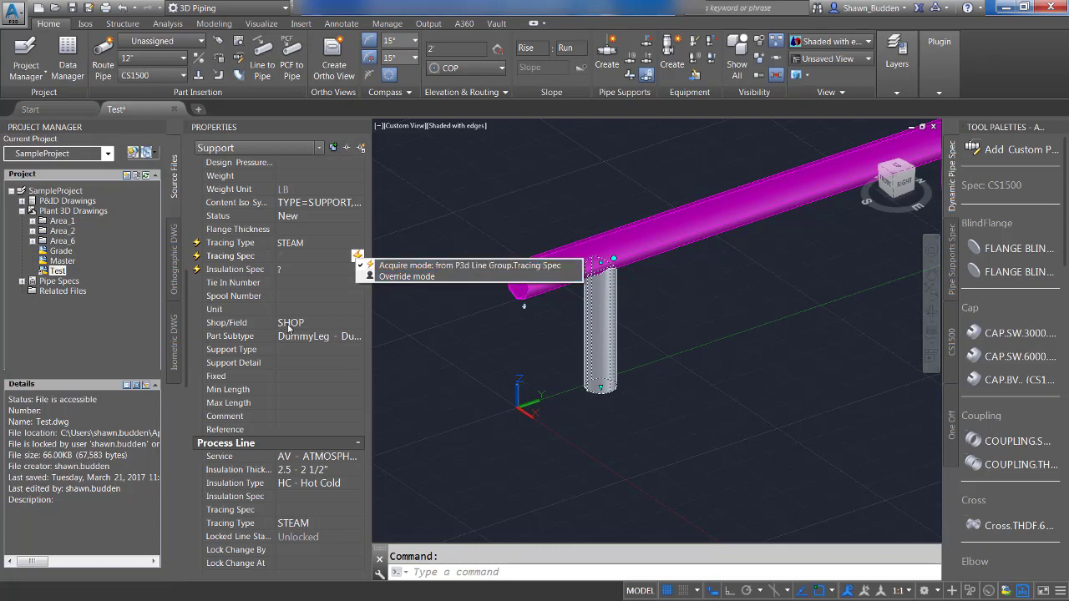
pyautogui.click(333, 328)
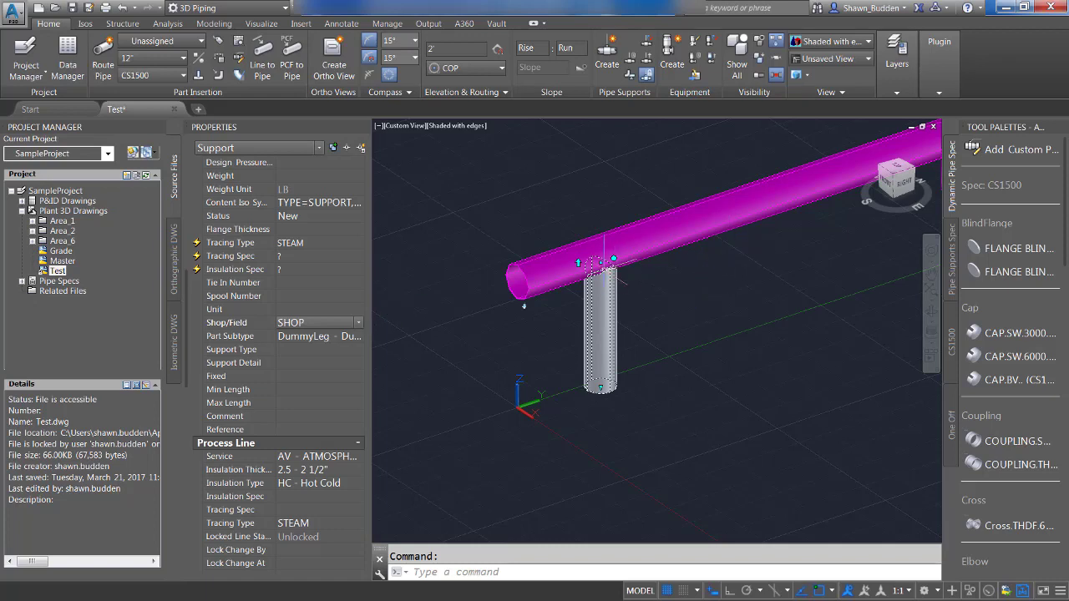
# Set the dummy leg's Shop/Field to FIELD and blank its Tracing Type to '?', then deselect it
pyautogui.click(358, 323)
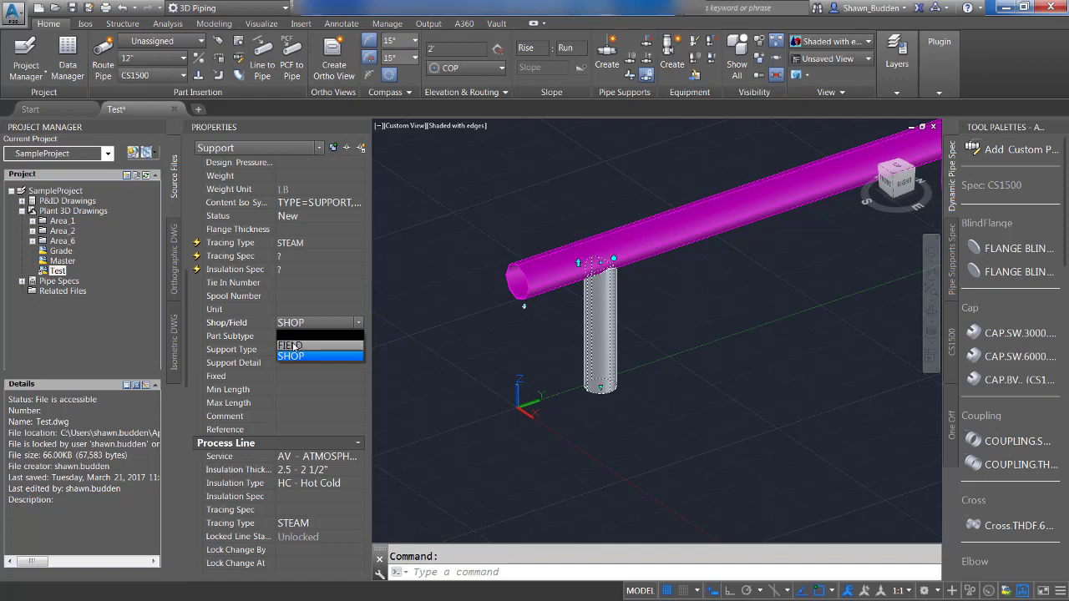
pyautogui.click(297, 349)
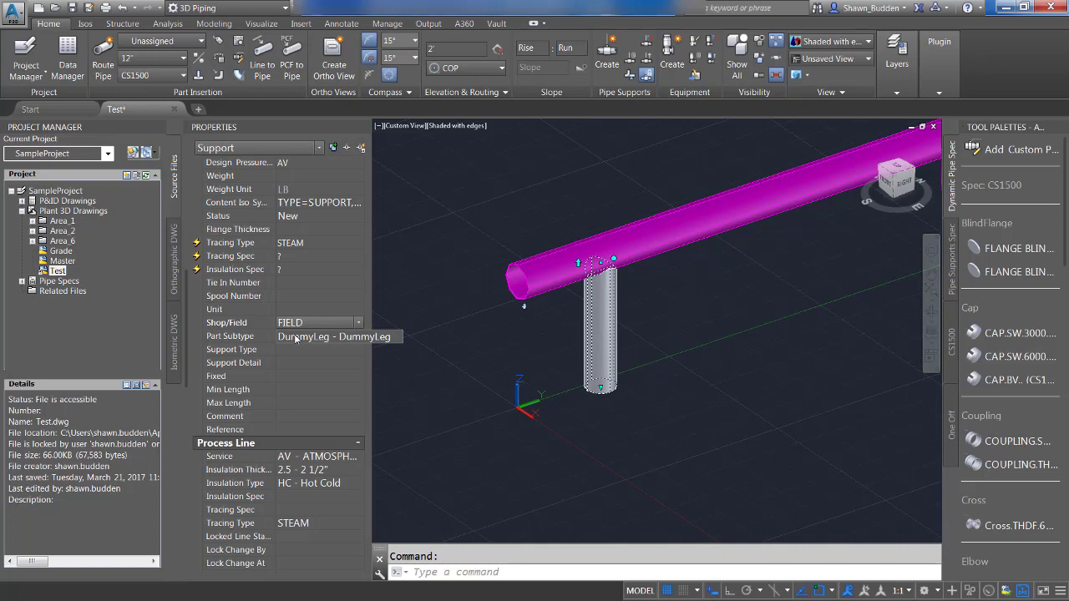
pyautogui.click(325, 525)
pyautogui.click(356, 524)
pyautogui.click(315, 533)
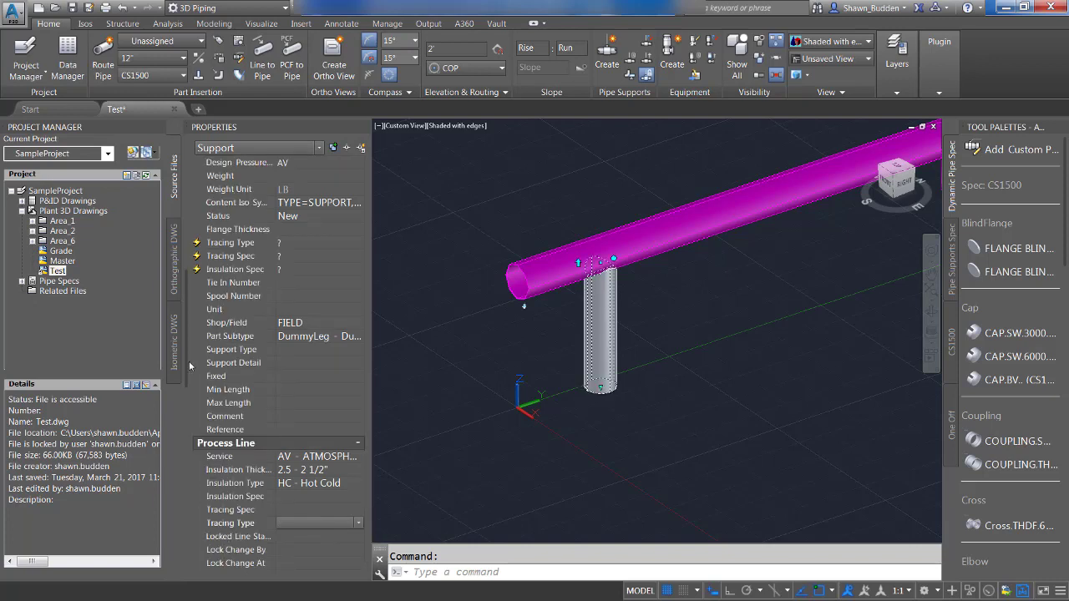
pyautogui.moveTo(189, 372); pyautogui.dragTo(191, 564)
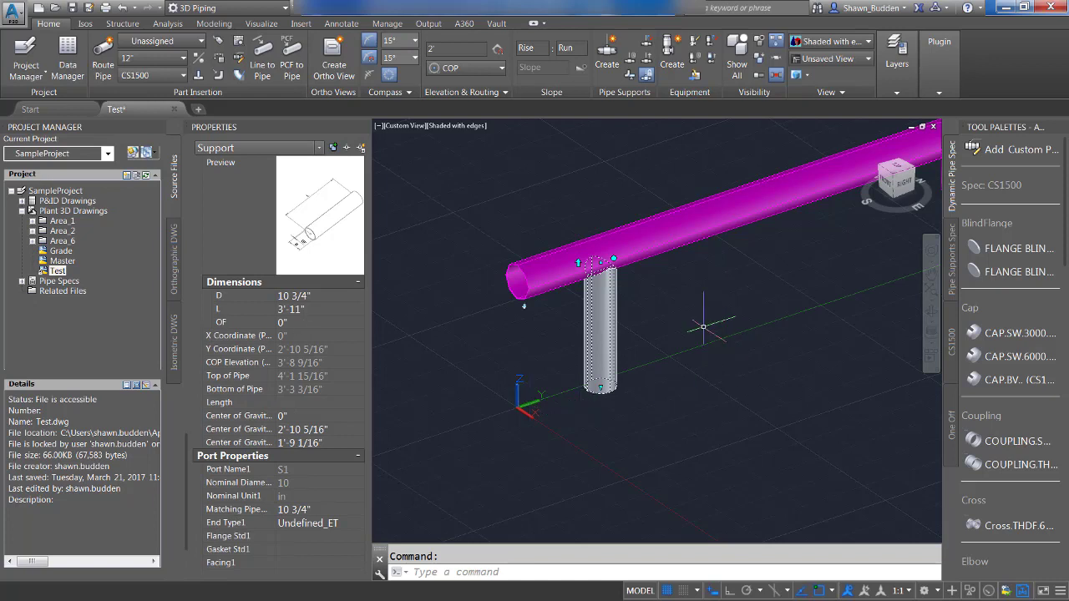
pyautogui.press('Escape')
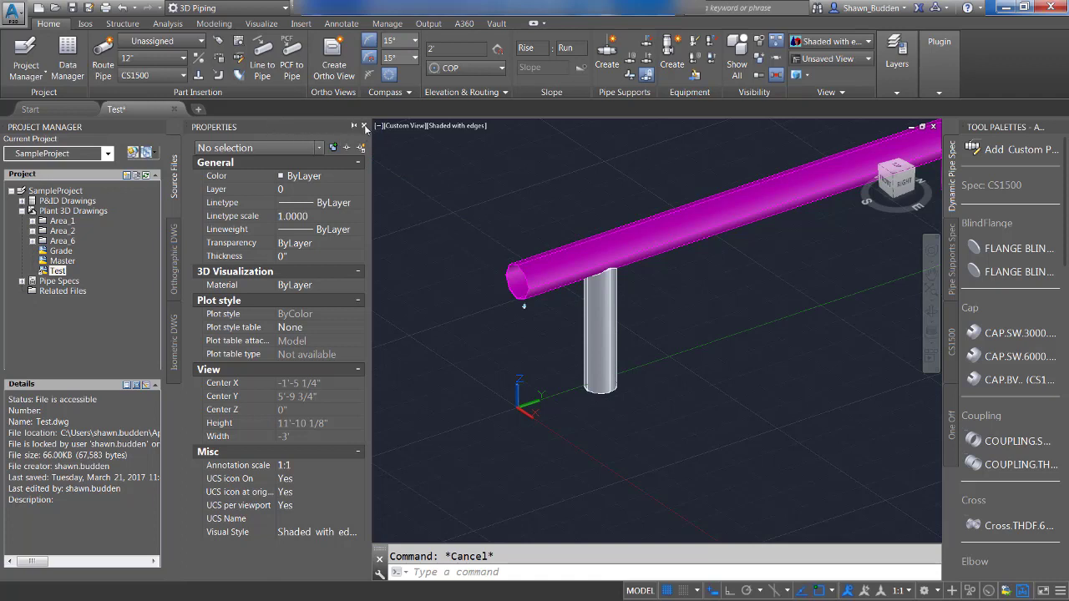
# Close the Properties palette and slide the dummy-leg support 36 along the magenta pipe
pyautogui.click(364, 126)
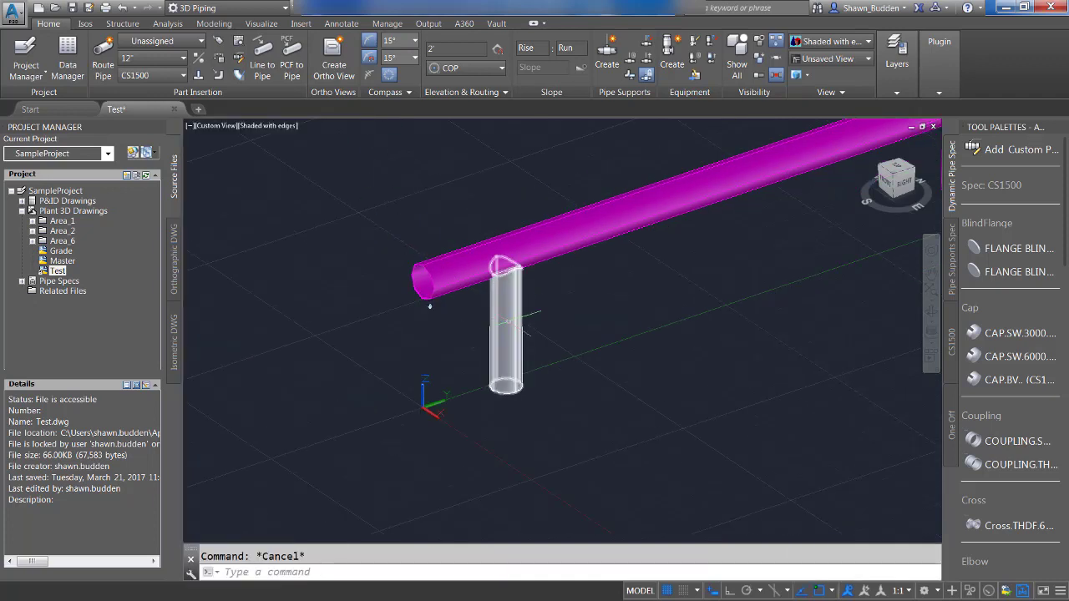
pyautogui.click(507, 304)
pyautogui.scroll(1, 662, 347)
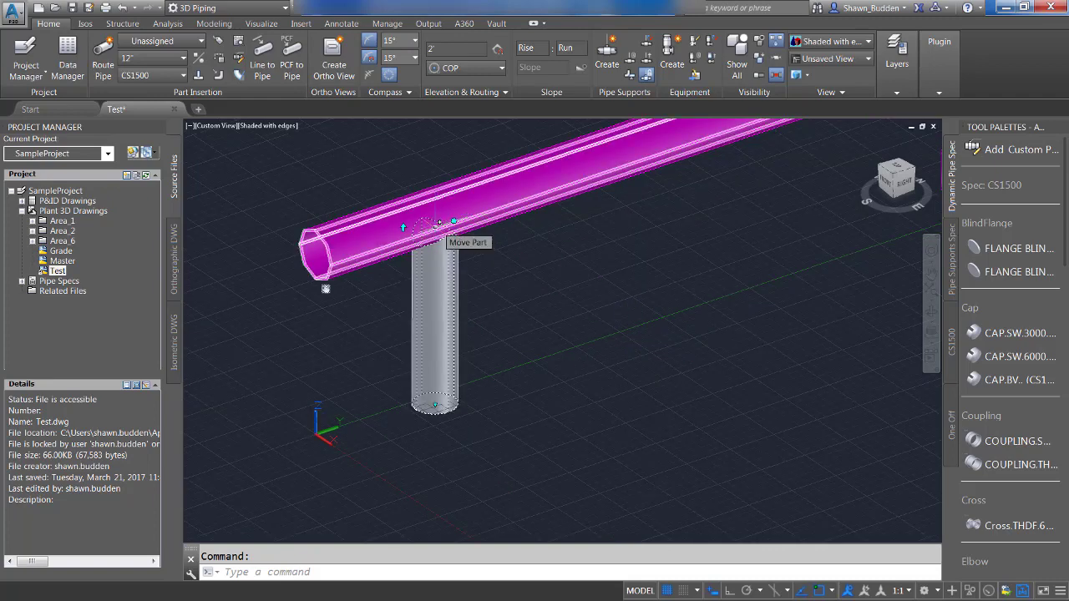
pyautogui.click(439, 223)
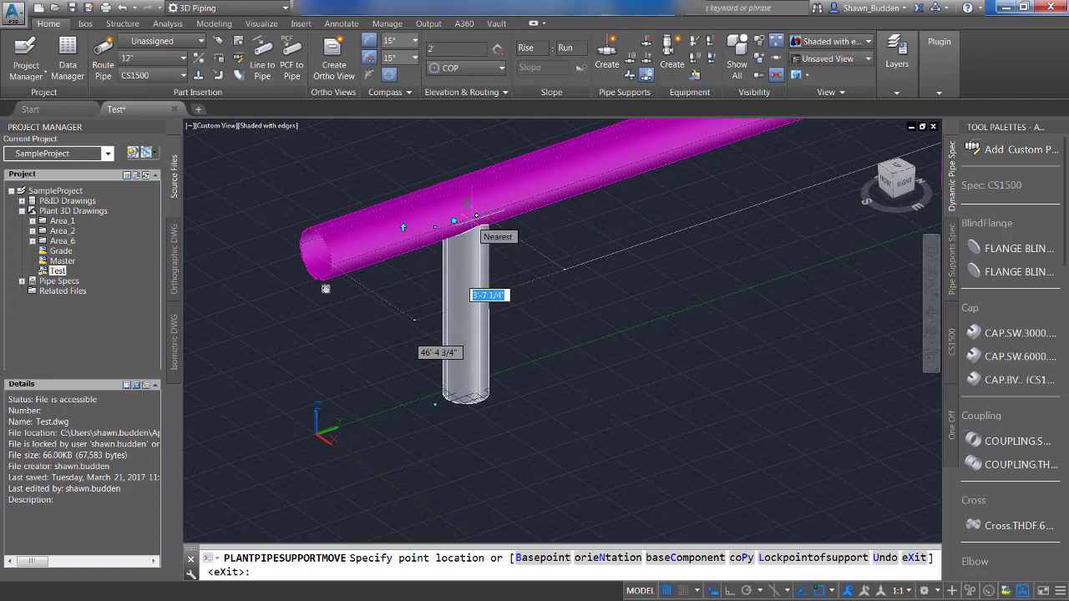
pyautogui.write('3')
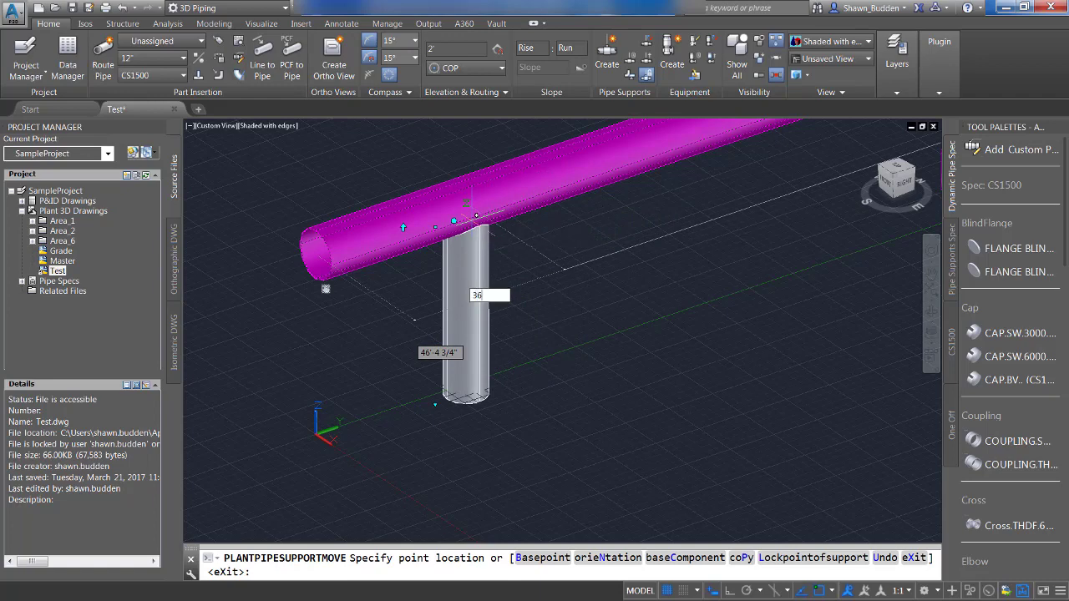
pyautogui.write('6')
pyautogui.press('Return')
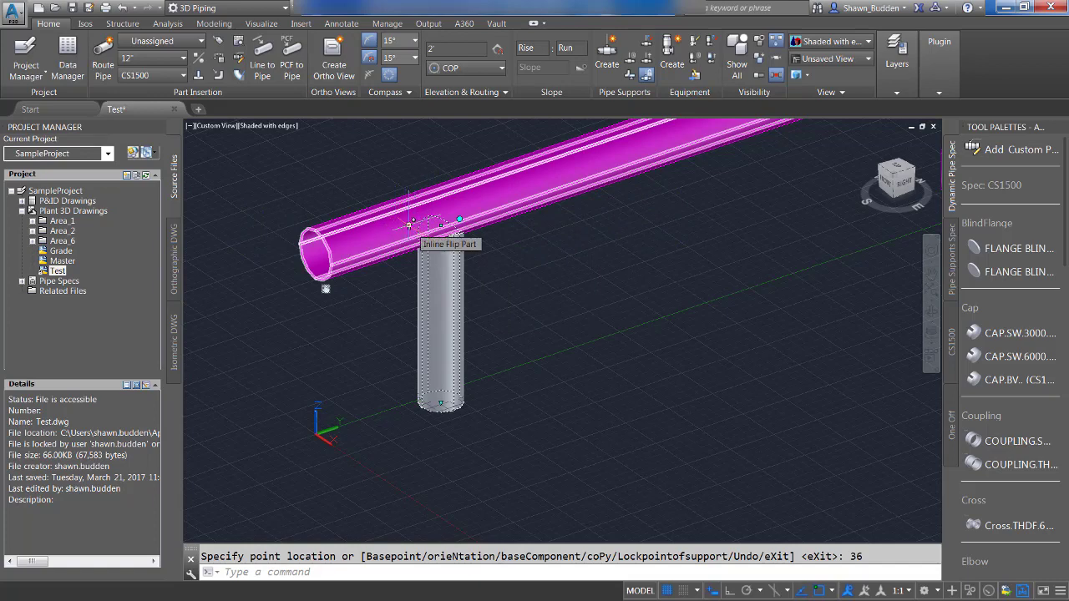
pyautogui.click(408, 224)
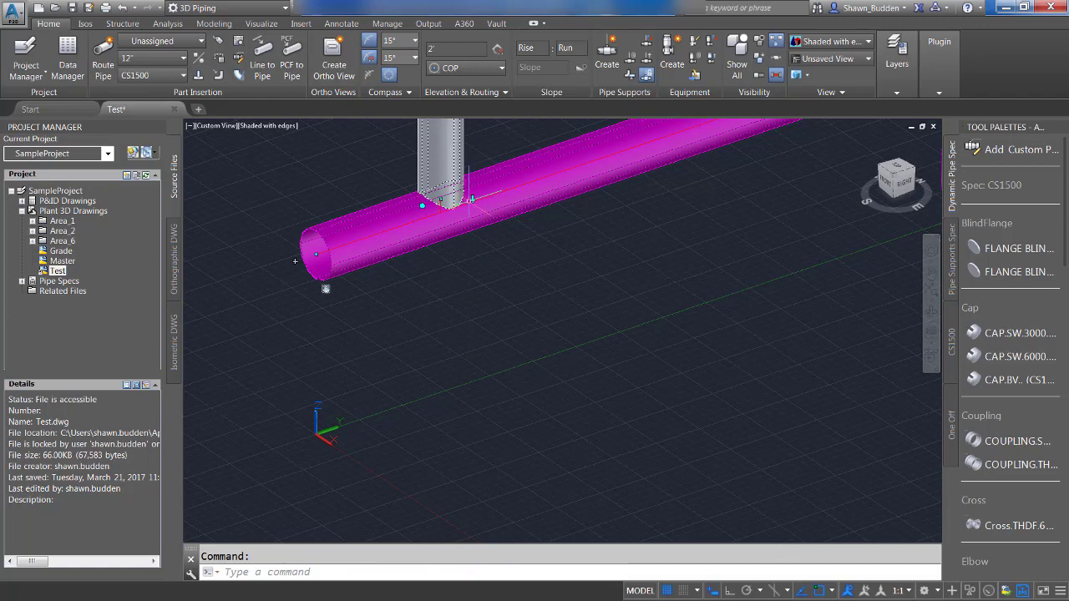
pyautogui.click(473, 199)
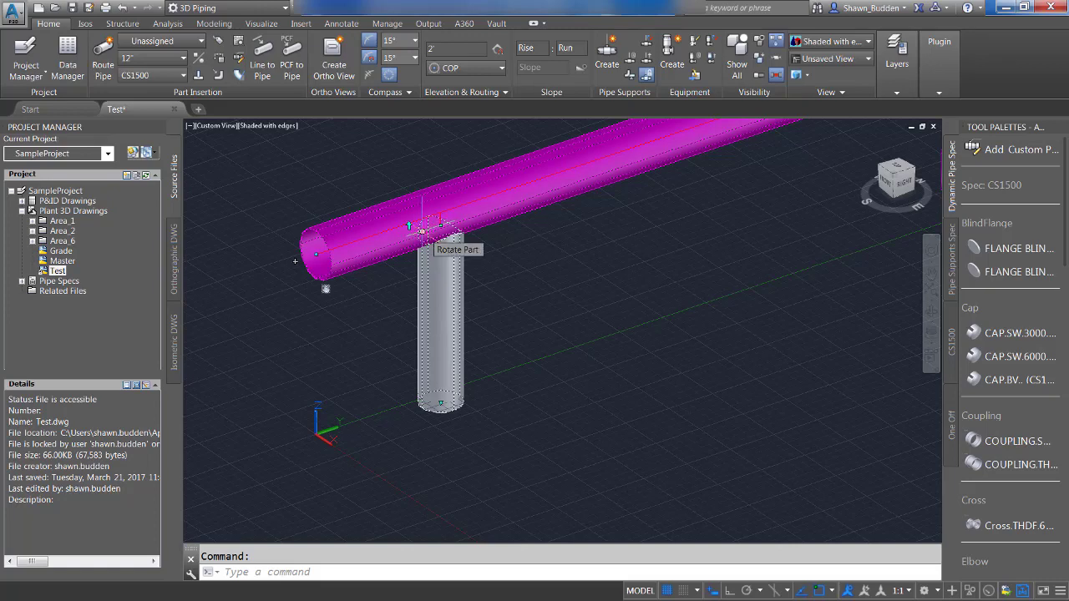
pyautogui.click(422, 230)
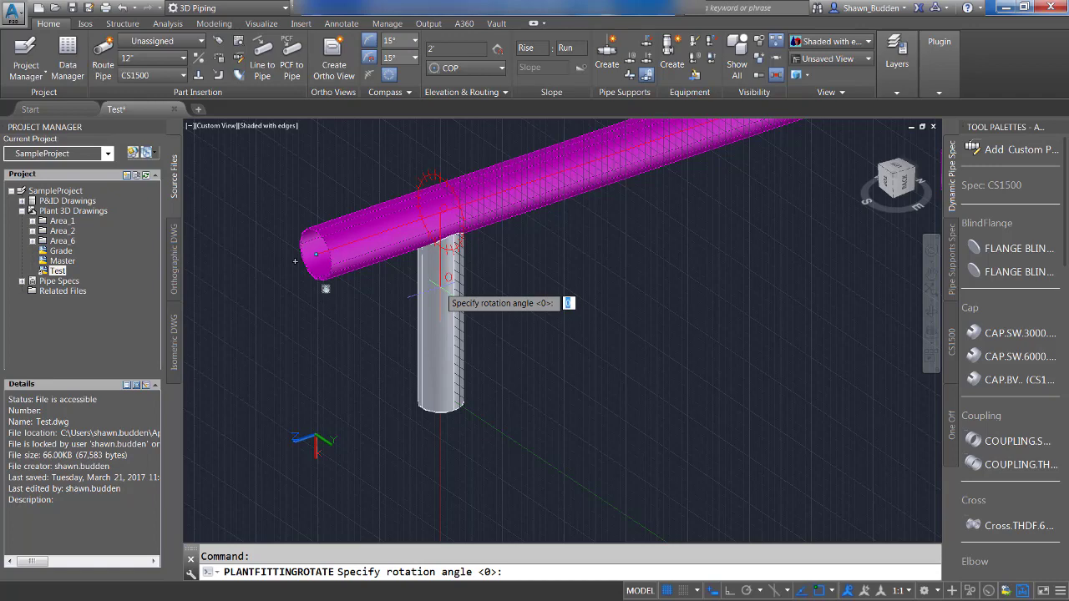
pyautogui.press('Return')
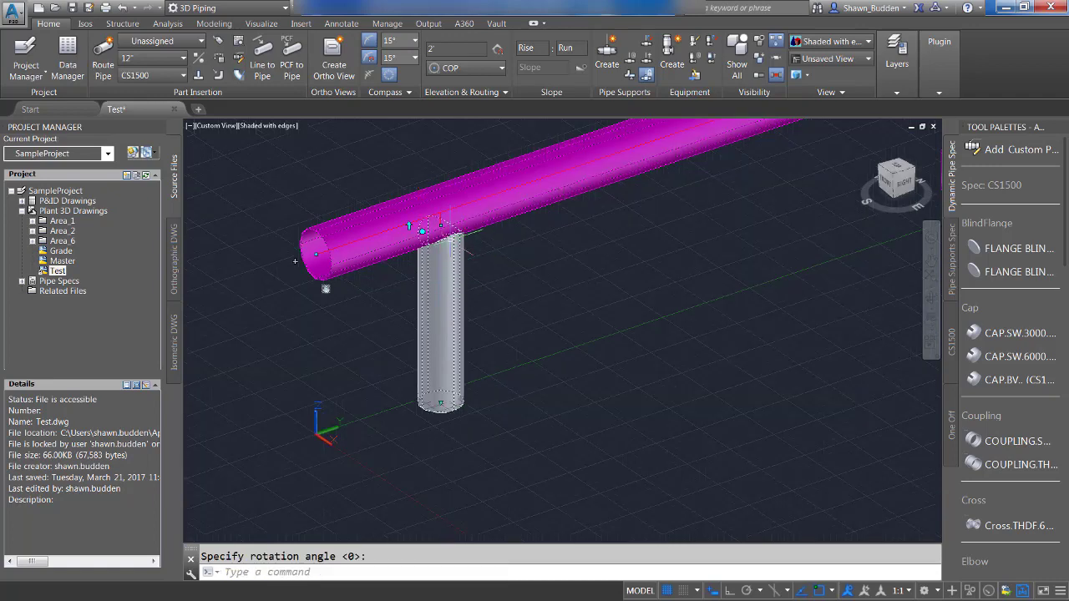
pyautogui.scroll(2, 472, 422)
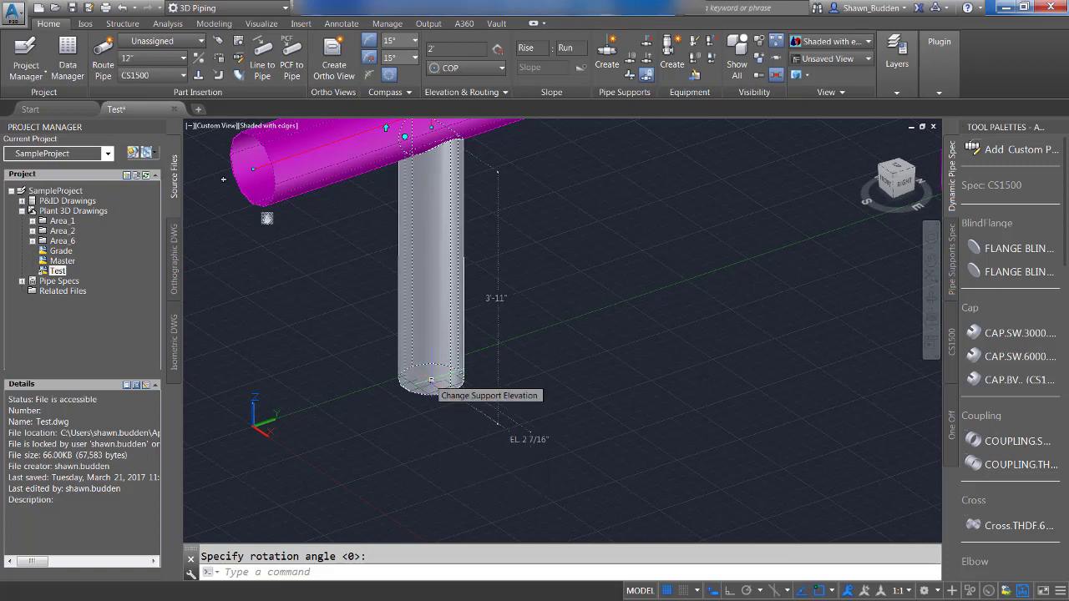
# Shorten the dummy leg by entering a 2' length at its bottom elevation grip
pyautogui.click(431, 380)
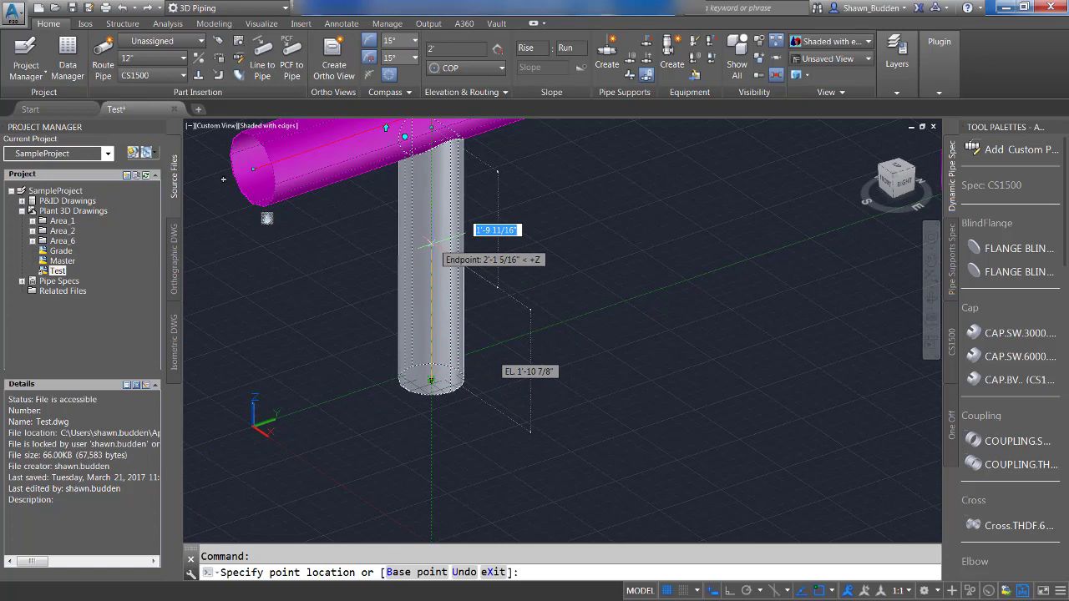
pyautogui.write("2'")
pyautogui.press('Return')
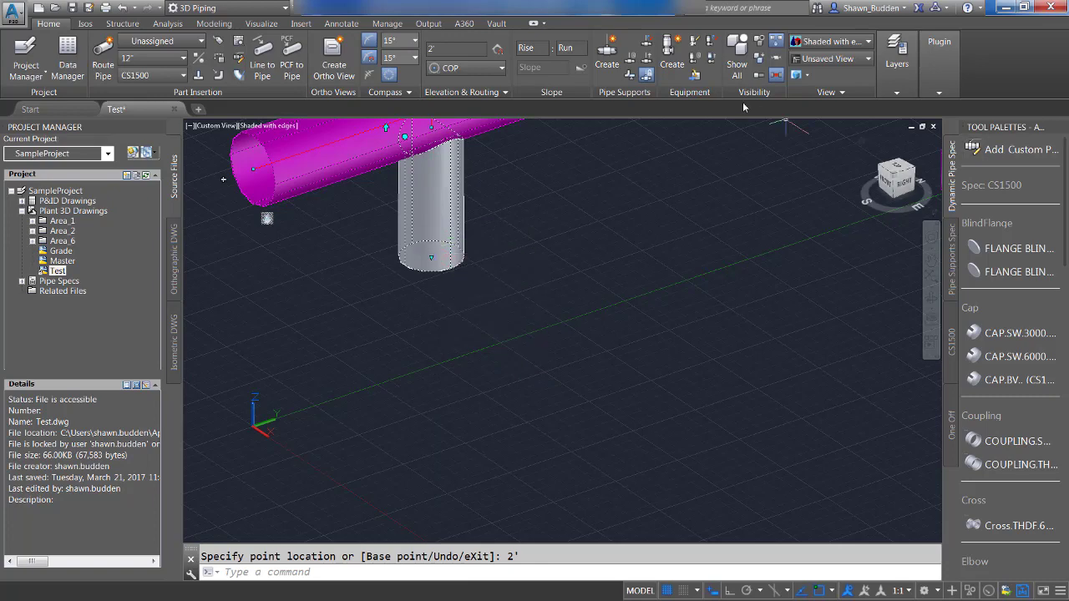
pyautogui.press('Escape')
pyautogui.scroll(-2, 788, 337)
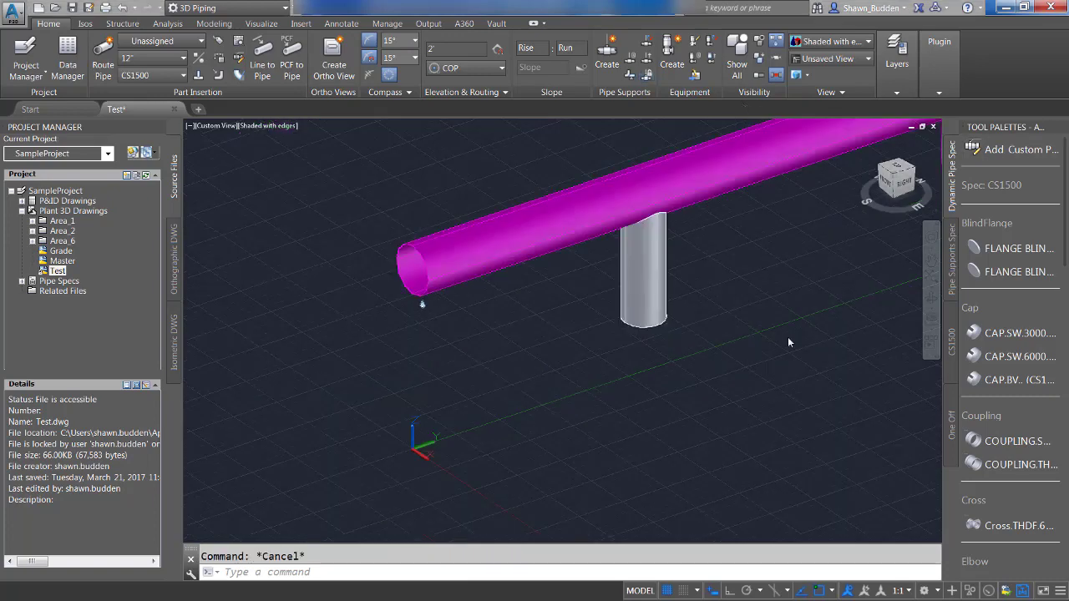
# Choose the Dual riser support (CSGB011) from the Shoes, Anchors and Guides category
pyautogui.click(608, 55)
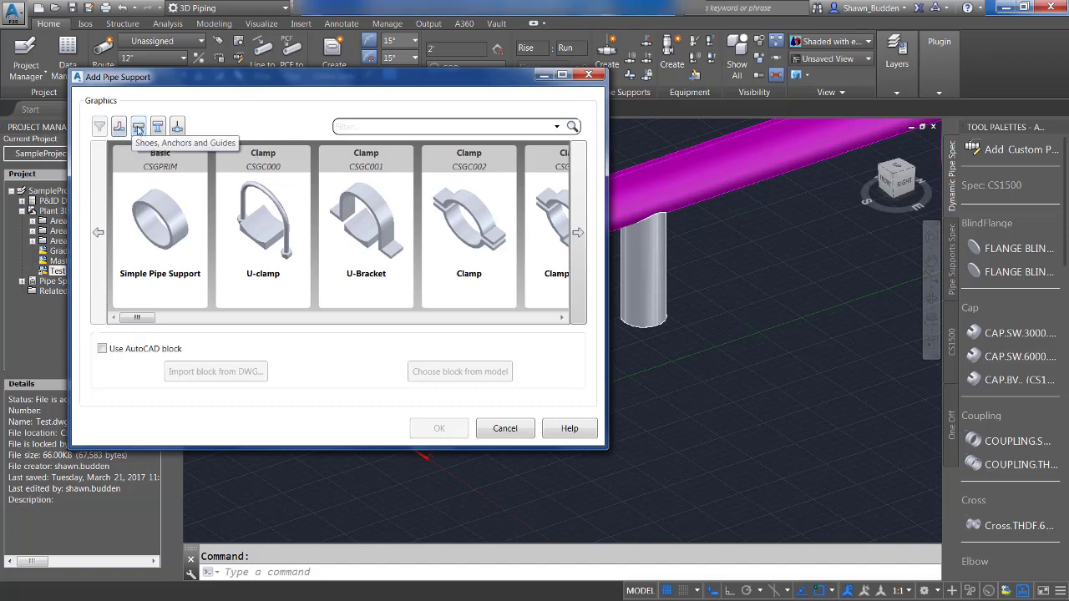
pyautogui.click(139, 127)
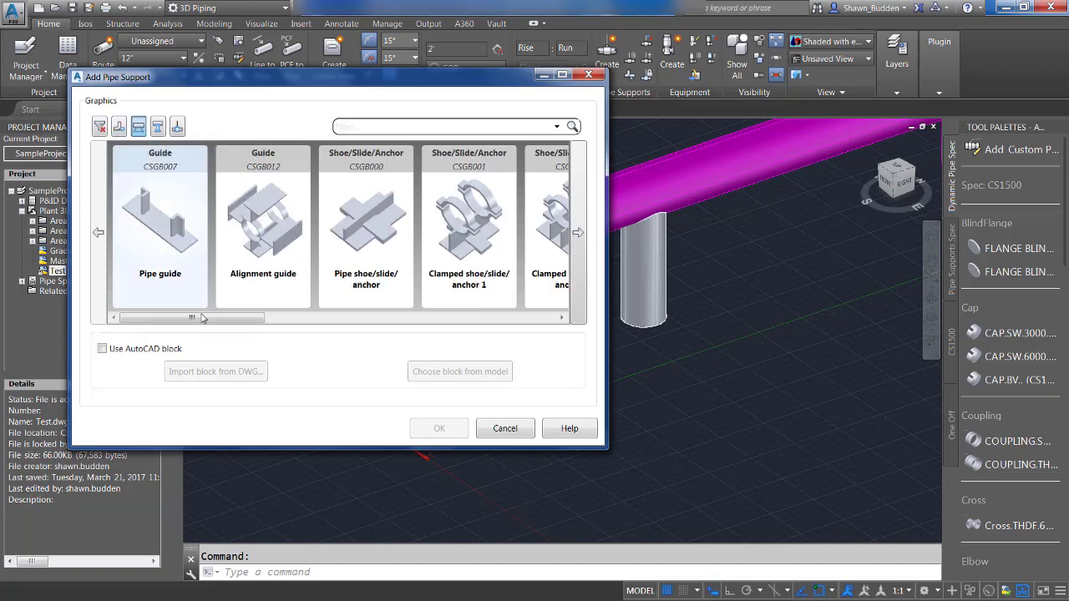
pyautogui.moveTo(222, 318); pyautogui.dragTo(513, 307)
pyautogui.click(480, 219)
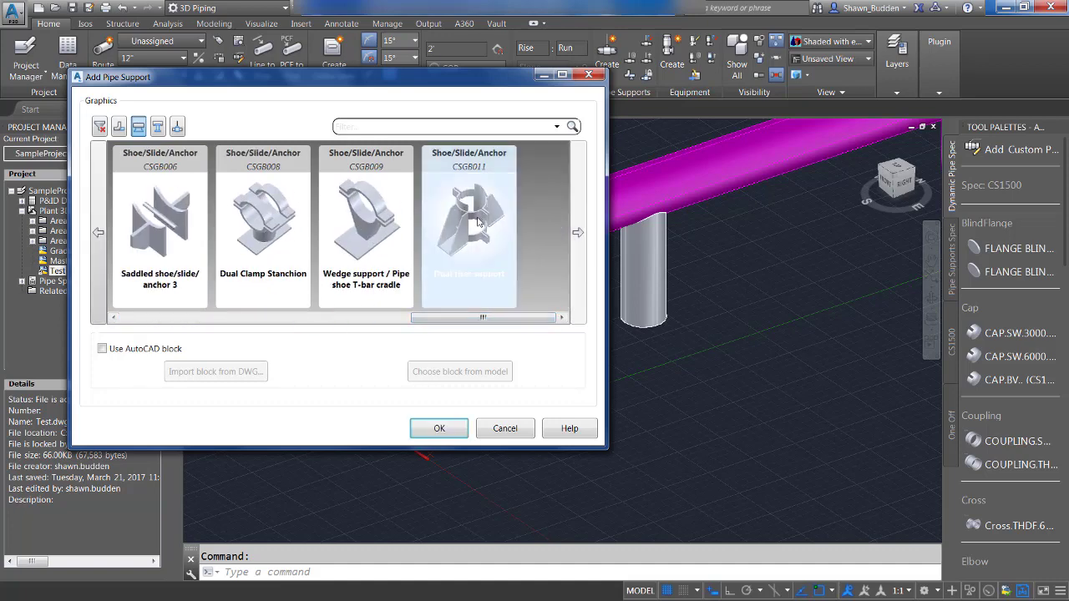
pyautogui.click(439, 429)
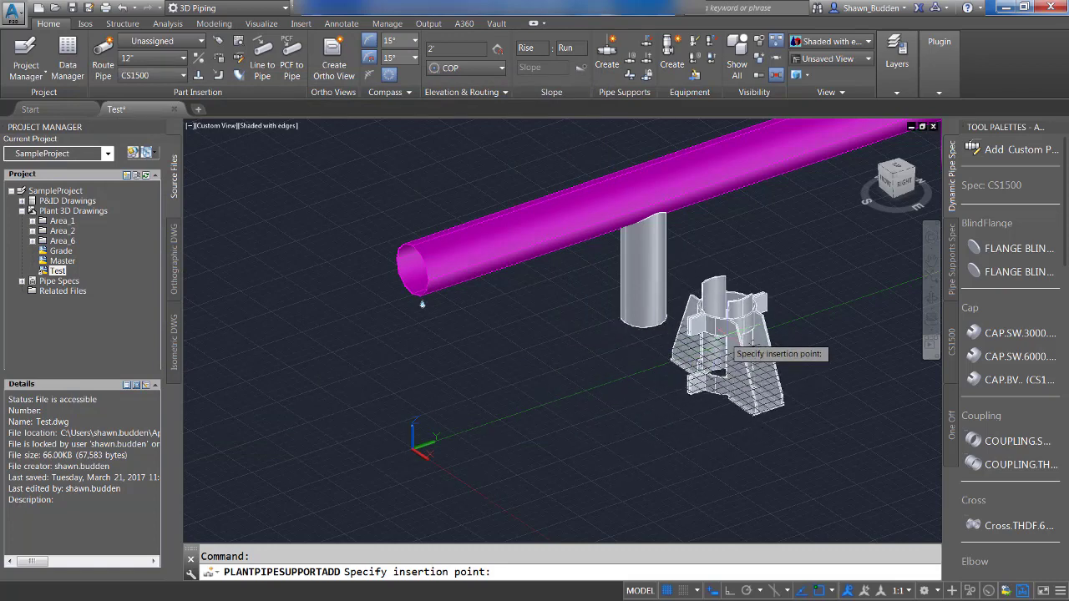
# Place the dual riser support on the dummy leg with a Nearest snap, rotated 180°
pyautogui.keyDown('shift'); pyautogui.rightClick(732, 336); pyautogui.keyUp('shift')
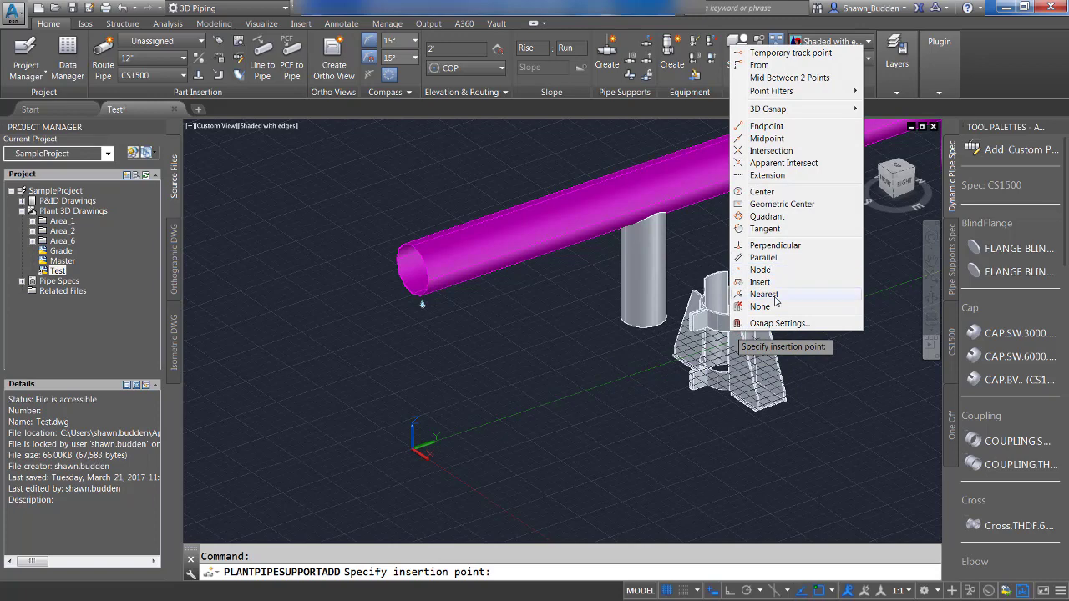
pyautogui.click(763, 294)
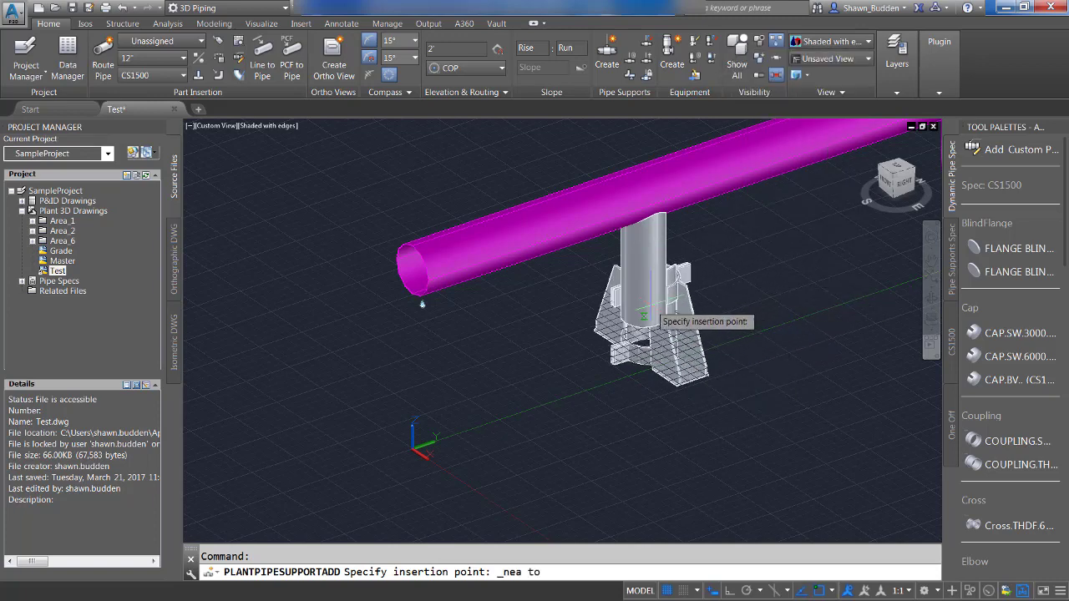
pyautogui.click(643, 316)
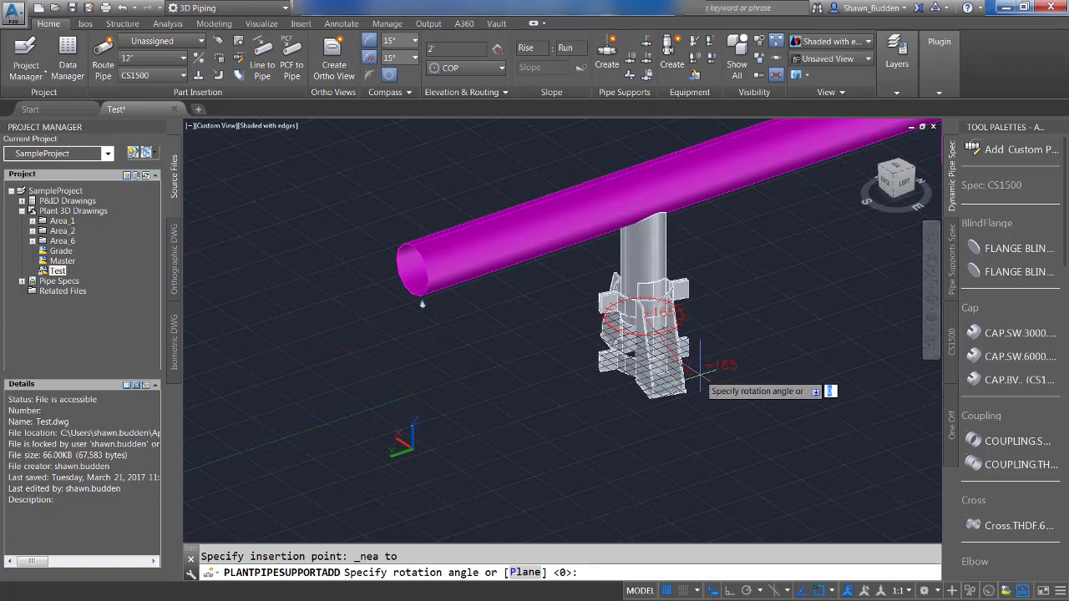
pyautogui.click(728, 376)
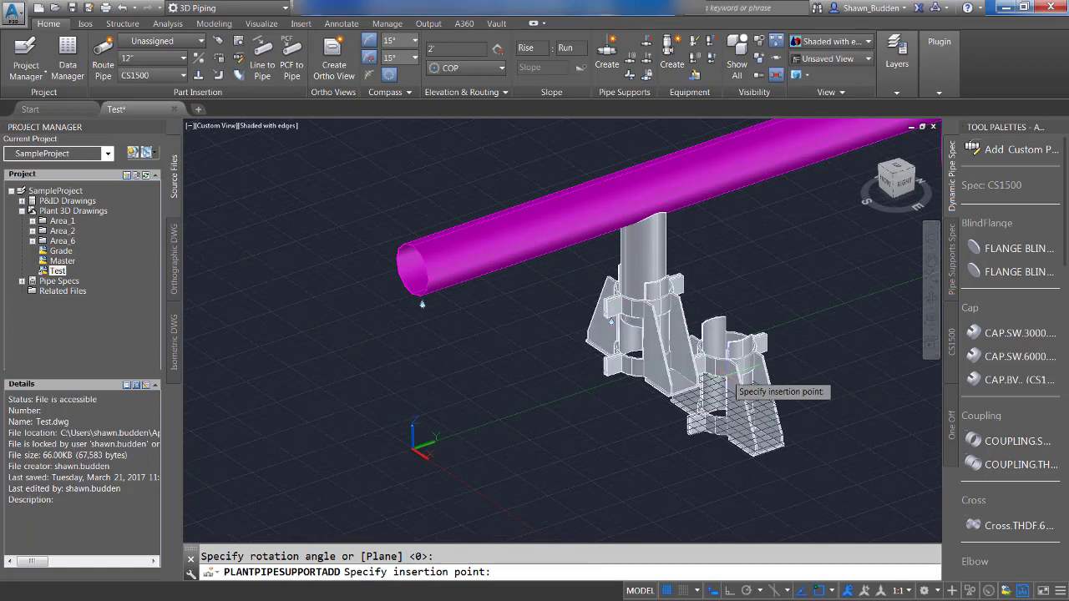
pyautogui.press('Escape')
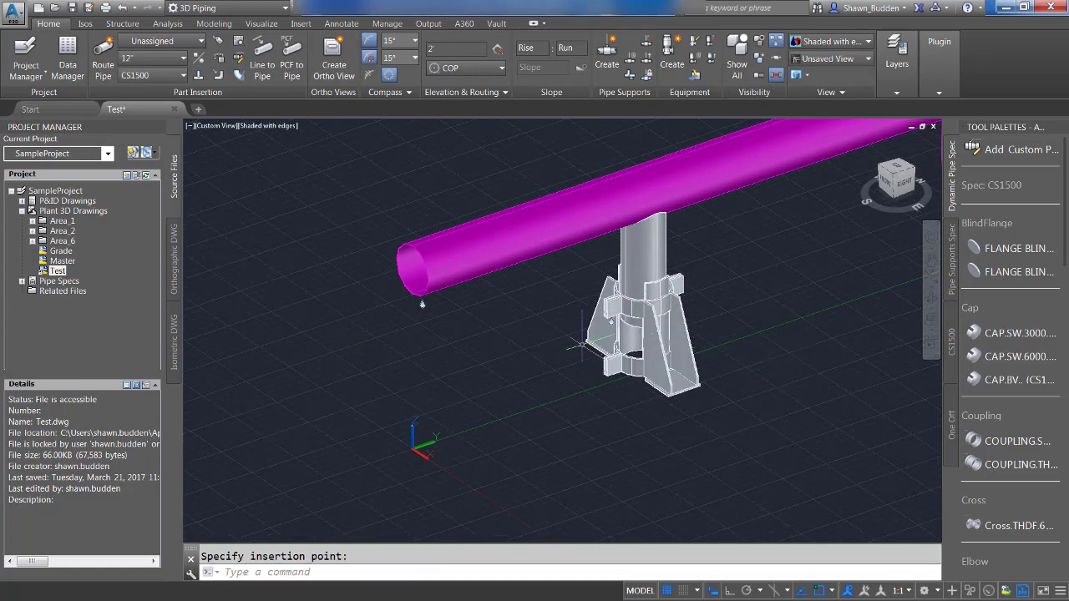
pyautogui.scroll(2, 703, 342)
pyautogui.moveTo(554, 313); pyautogui.dragTo(364, 380, button='middle')
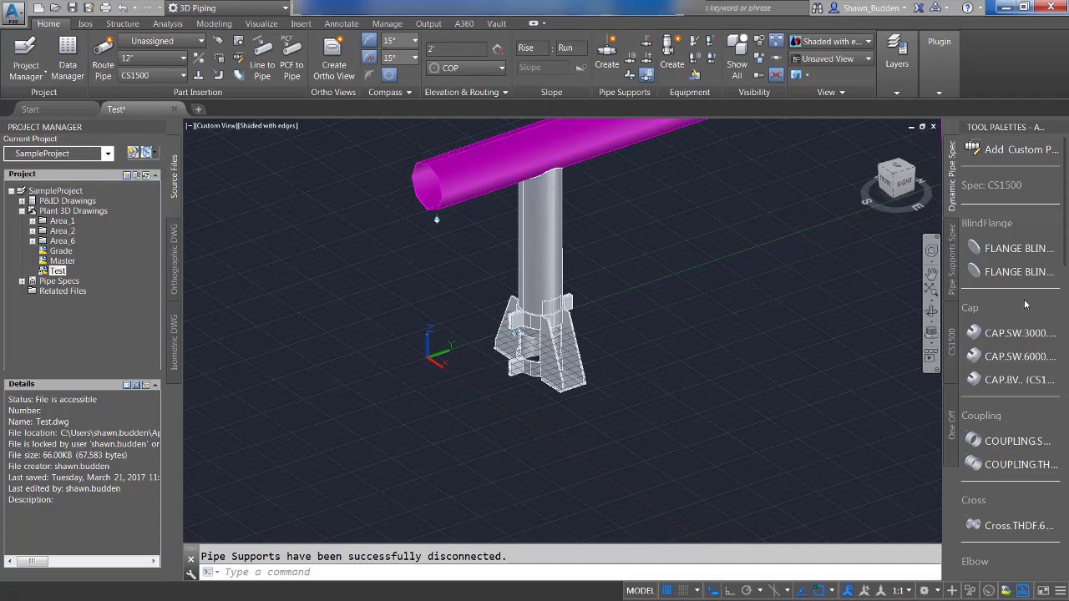
# Link the dual riser support and the dummy leg using Supports on Supports
pyautogui.click(1016, 272)
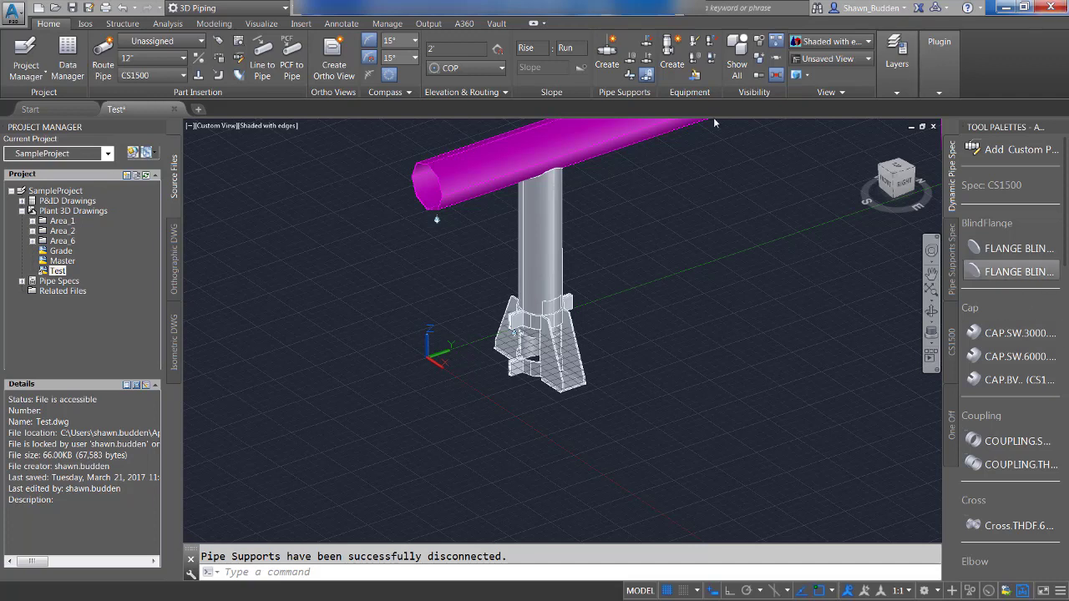
pyautogui.click(646, 75)
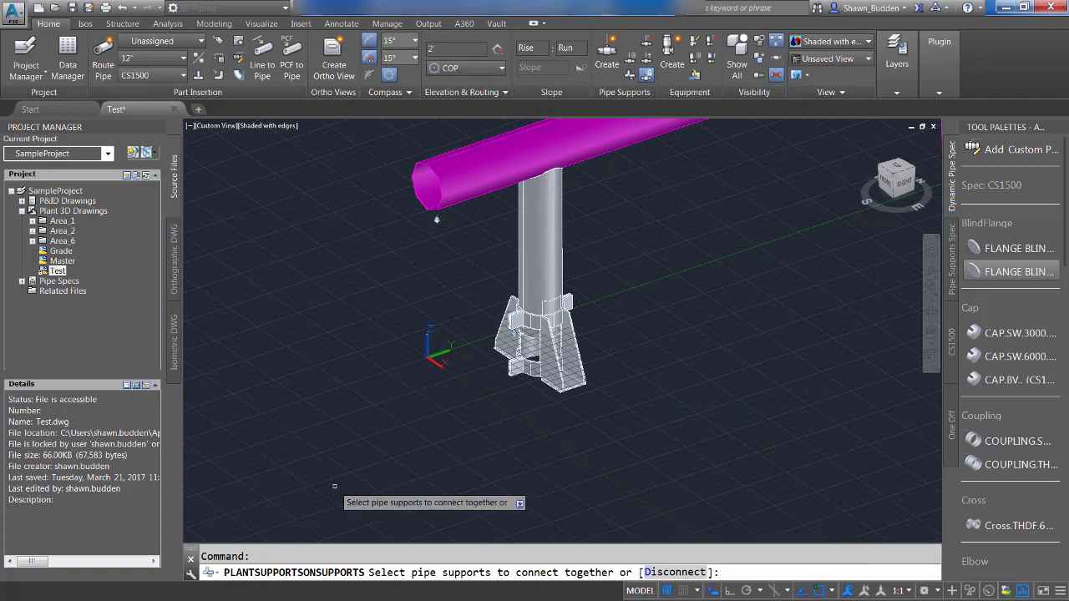
pyautogui.scroll(2, 618, 238)
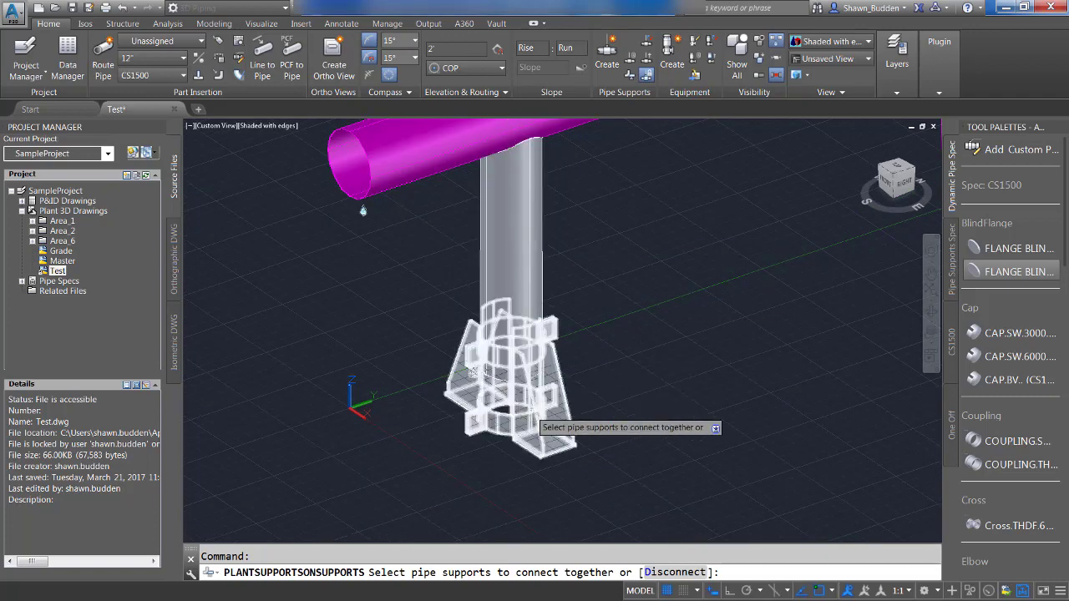
pyautogui.click(530, 411)
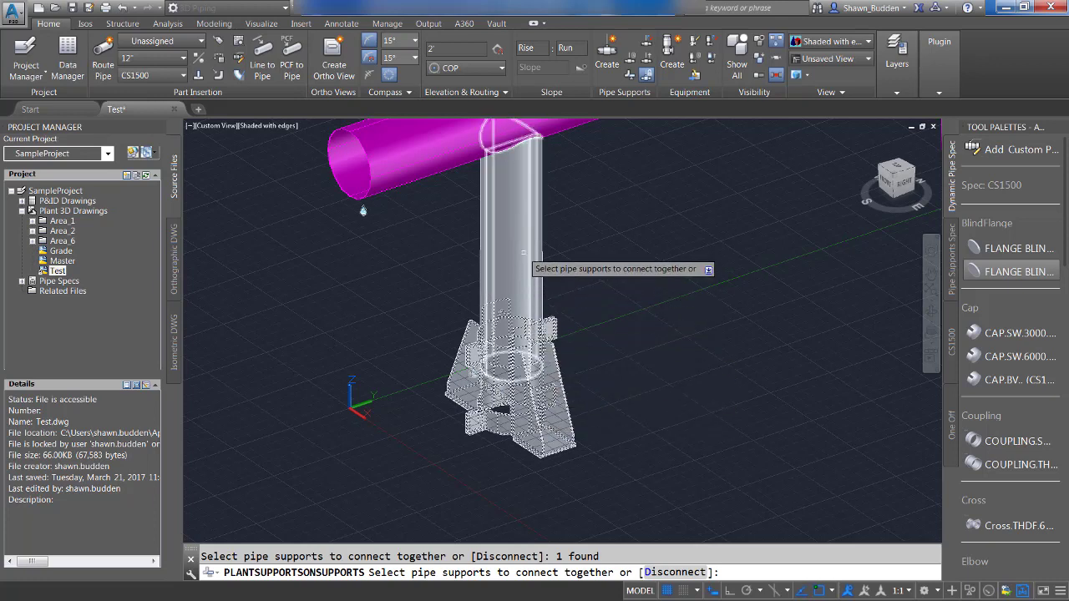
pyautogui.click(523, 252)
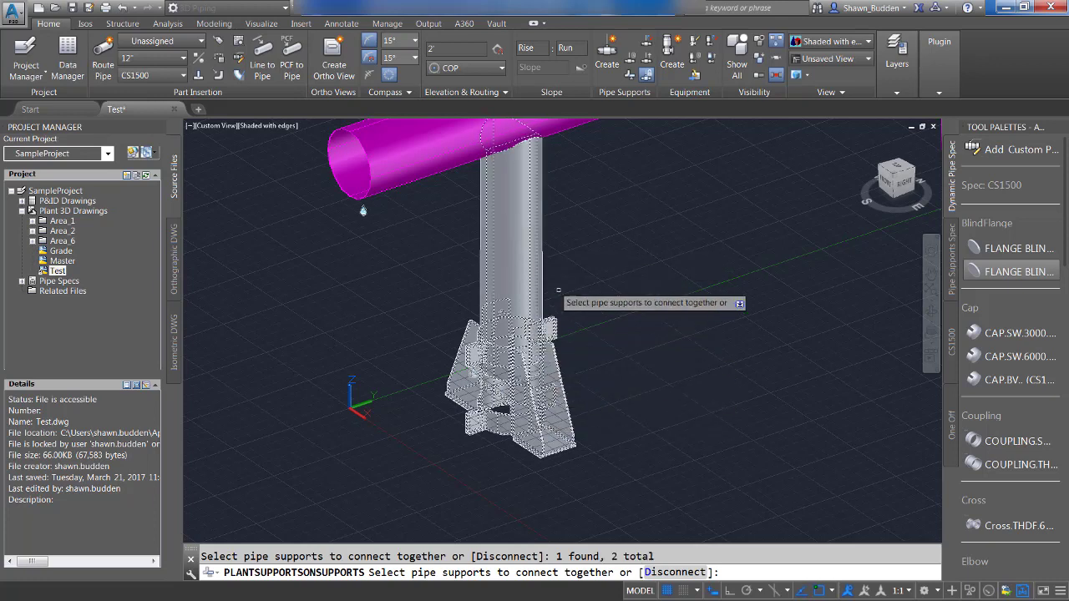
pyautogui.rightClick(610, 257)
pyautogui.click(652, 267)
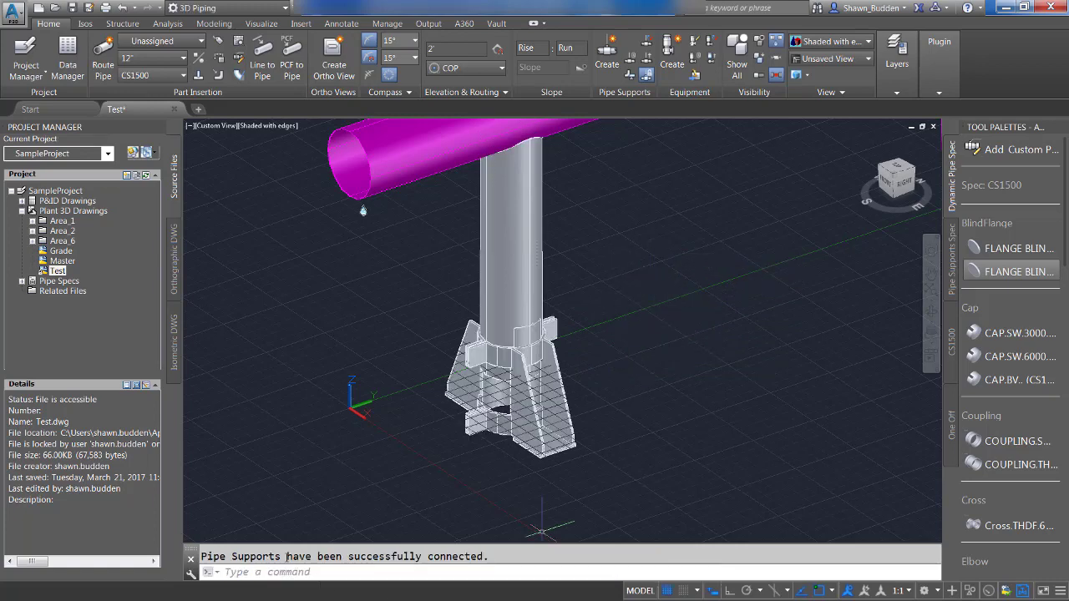
pyautogui.scroll(3, 492, 376)
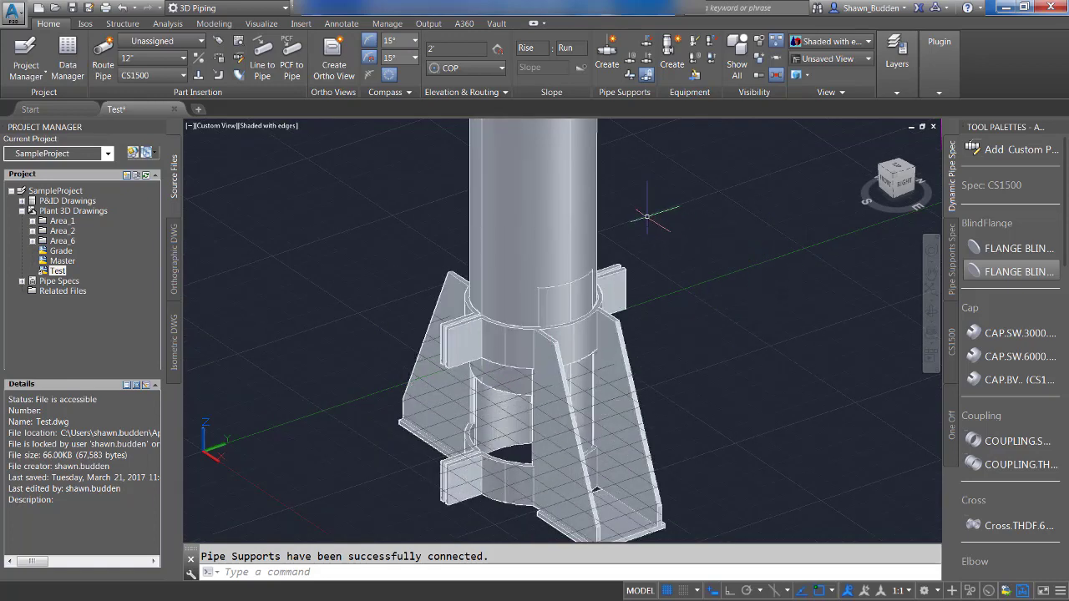
# Use the Supports on Supports Disconnect option to separate the dual riser support from the dummy leg
pyautogui.click(630, 75)
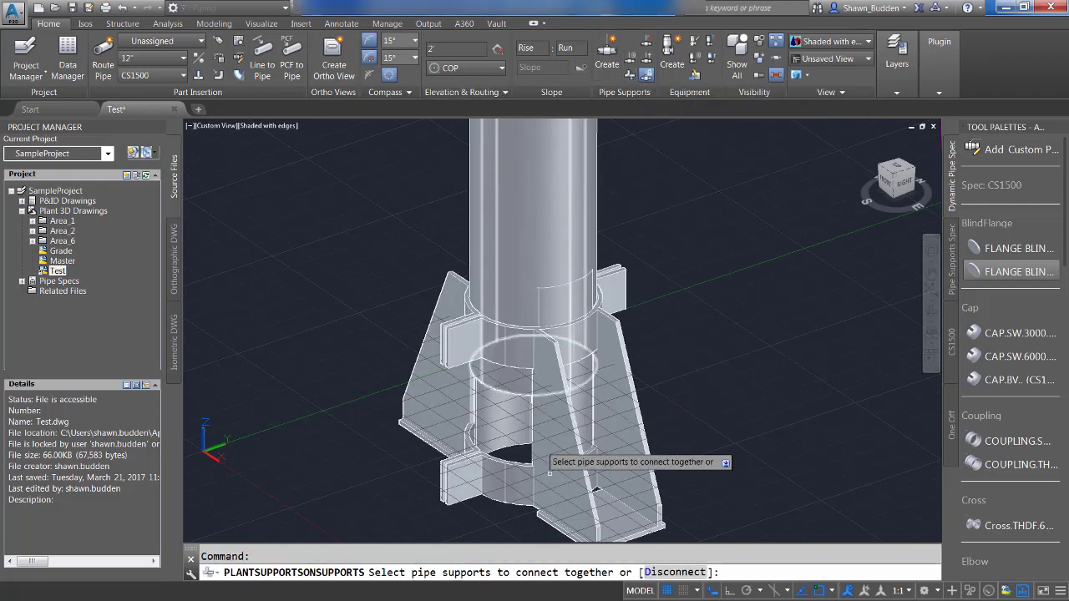
pyautogui.click(690, 572)
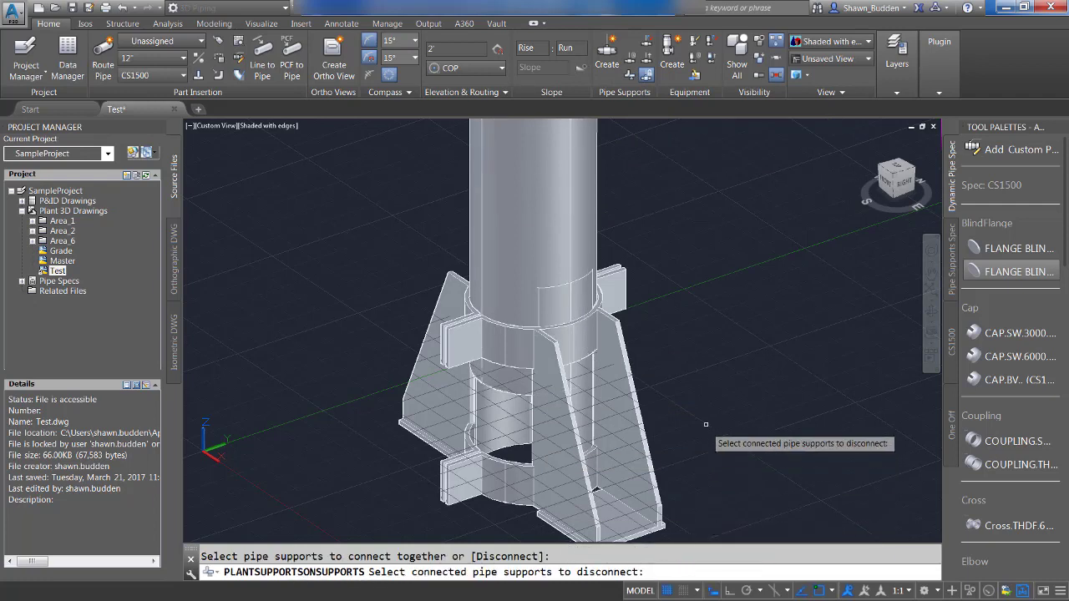
pyautogui.click(636, 406)
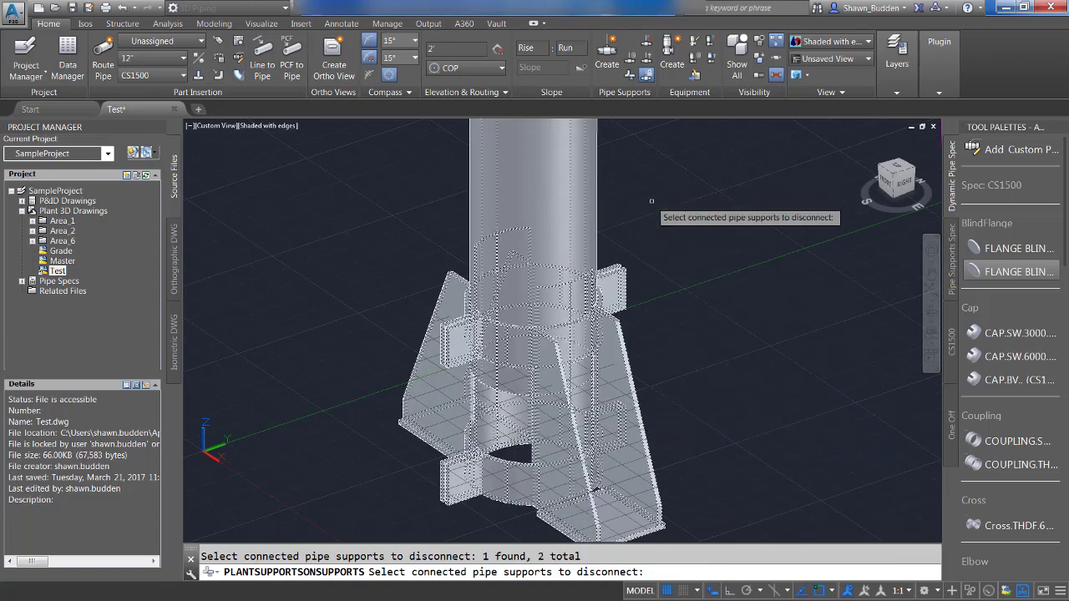
pyautogui.press('Return')
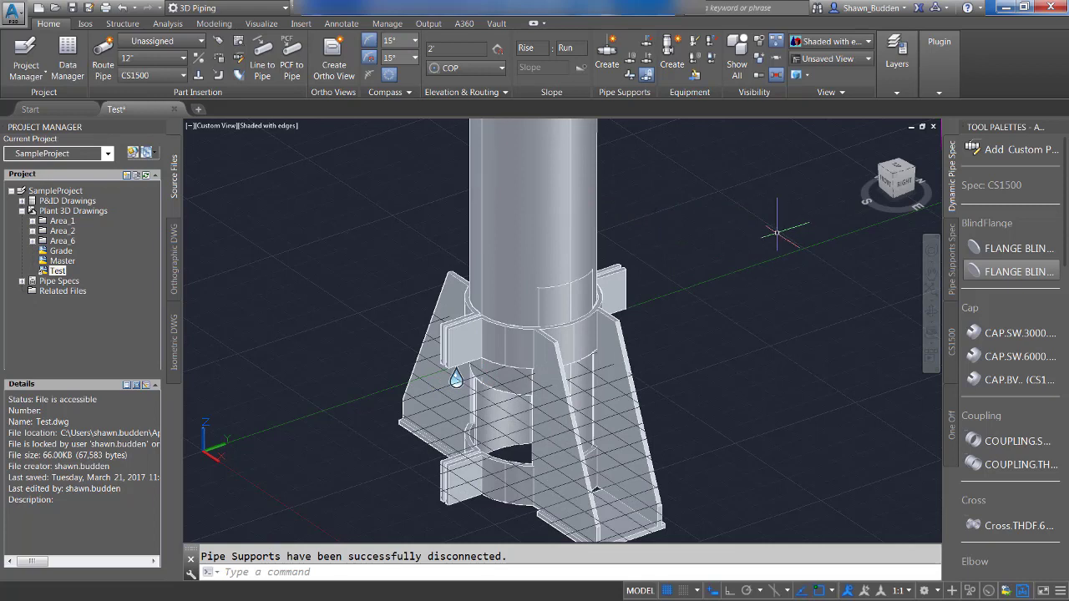
# Reconnect the dual riser support to the dummy leg with Supports on Supports
pyautogui.click(628, 76)
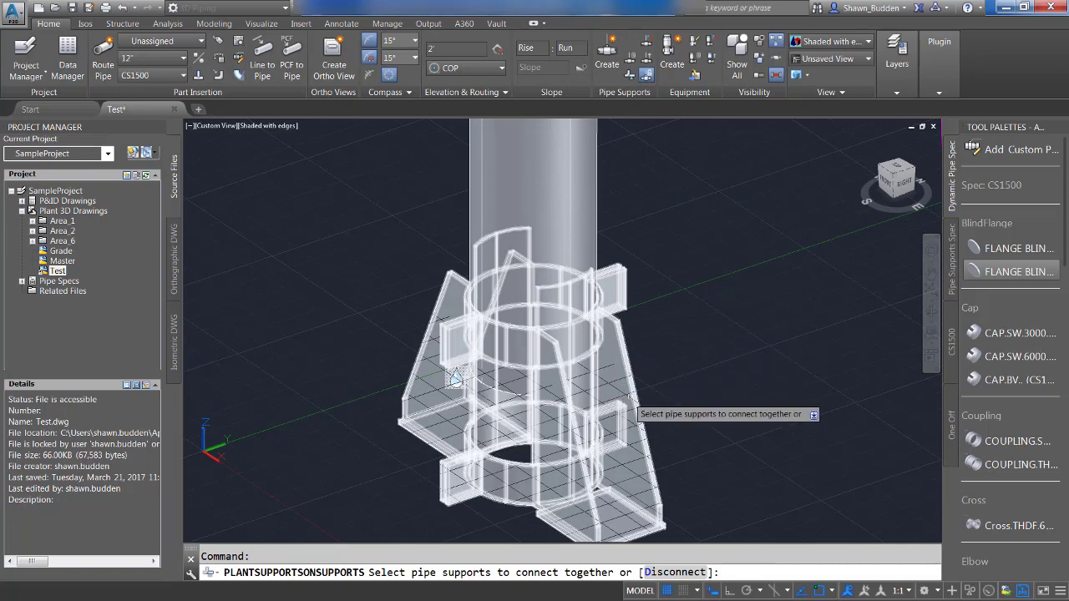
pyautogui.click(623, 394)
pyautogui.click(576, 193)
pyautogui.rightClick(669, 193)
pyautogui.click(692, 199)
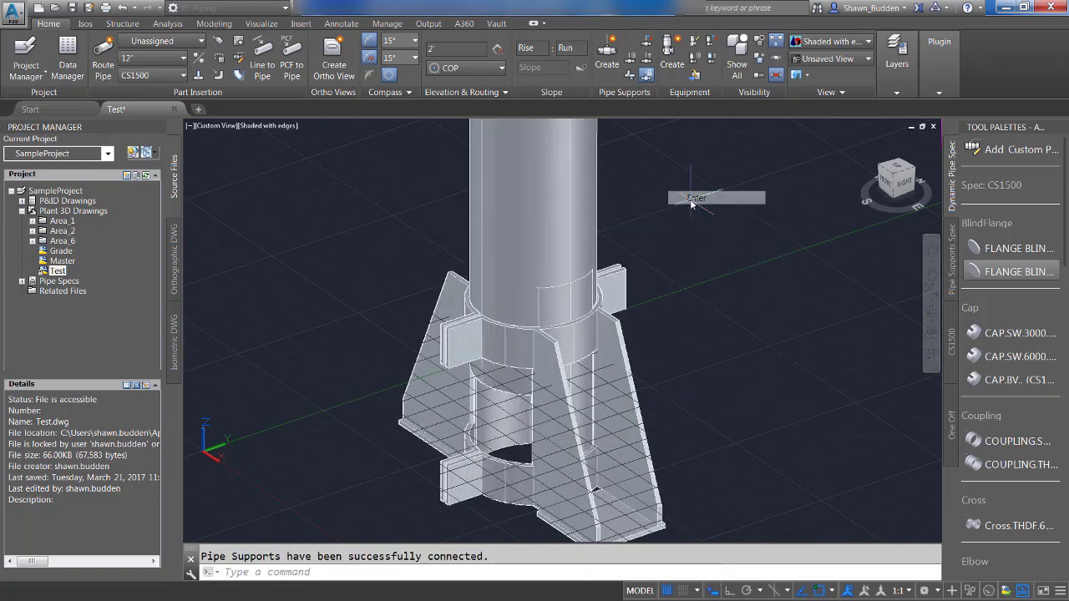